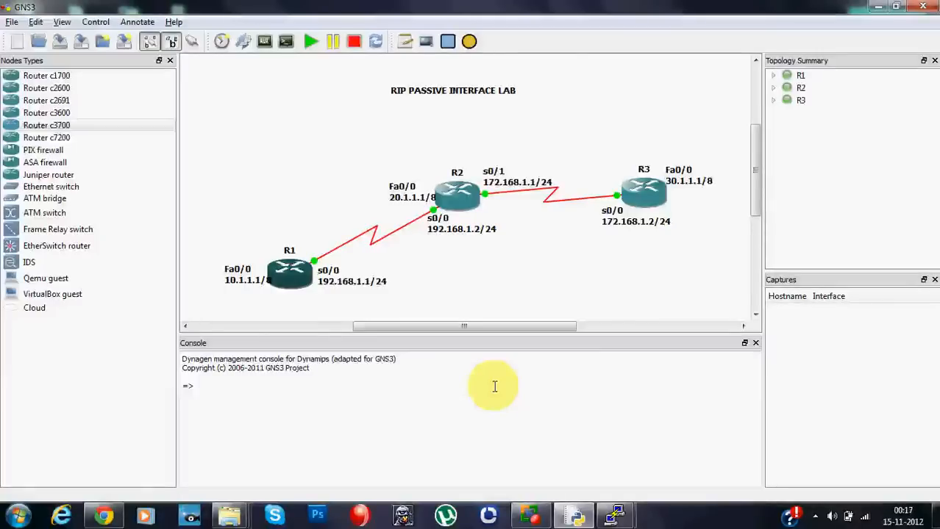
- Open the console of router R1 and page through the pending output to the Router1 prompt
left_click_drag(755, 169, 755, 174)
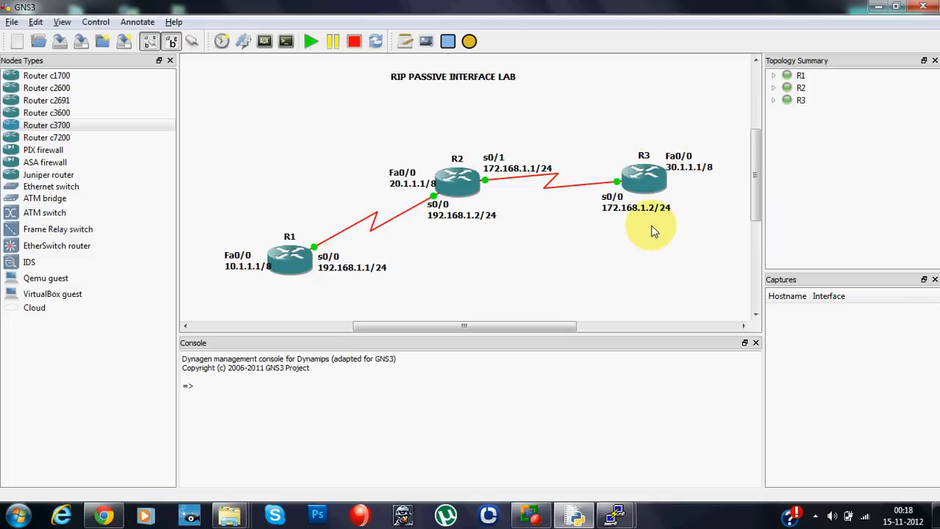
mouse_move(645, 192)
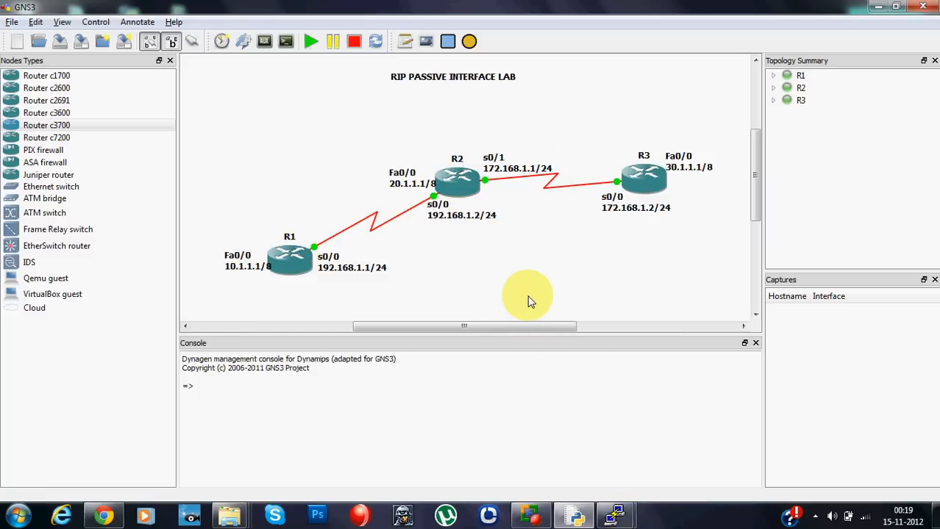
mouse_move(615, 514)
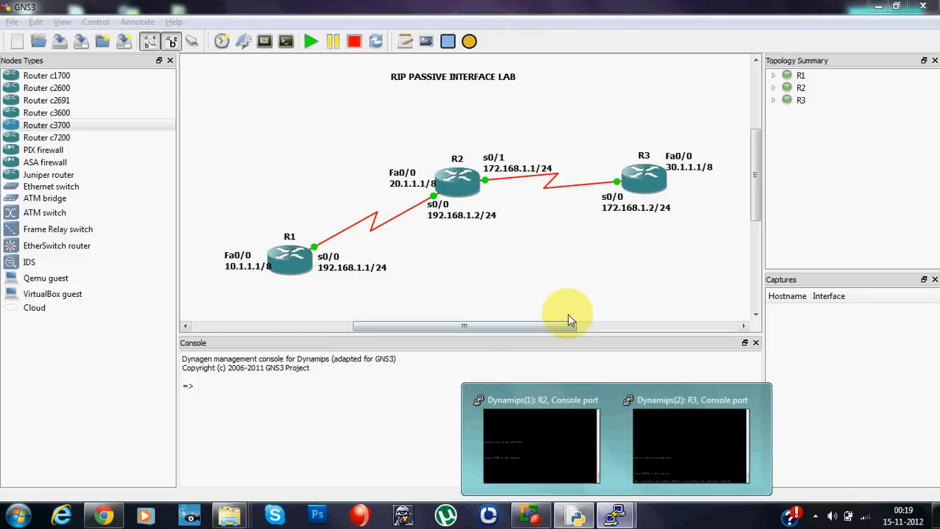
right_click(300, 272)
left_click(361, 353)
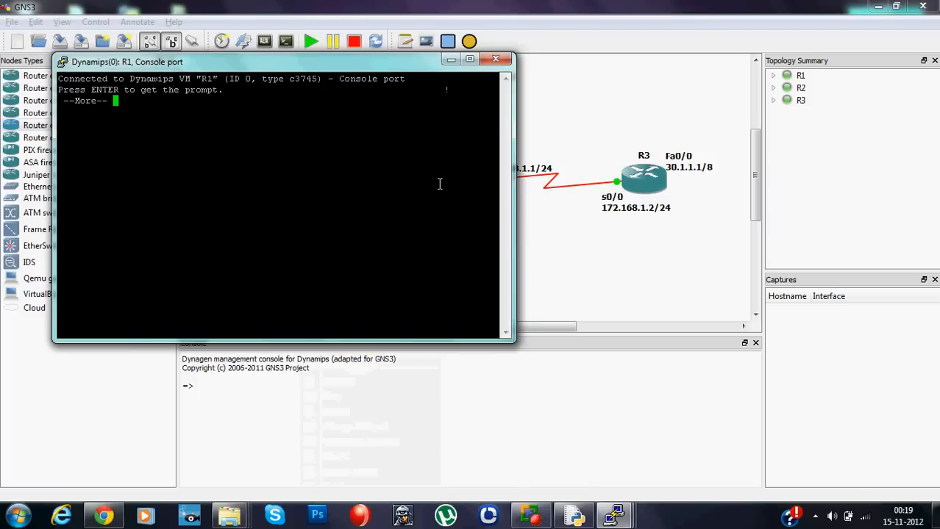
key("Return")
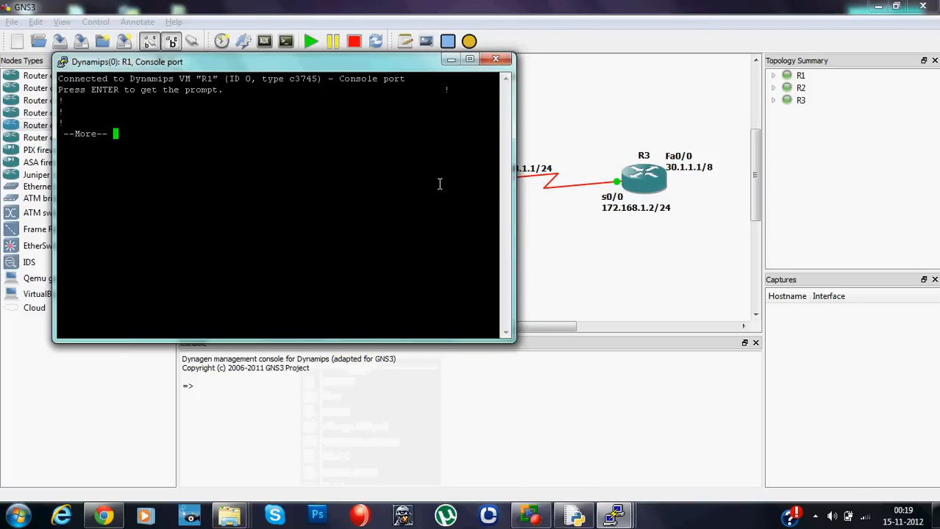
key("space")
key("space")
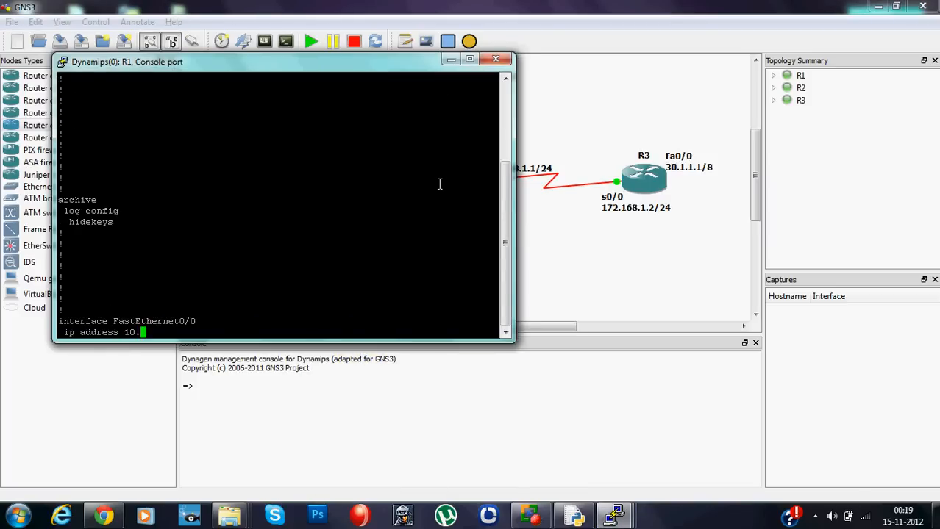
key("space")
key("space")
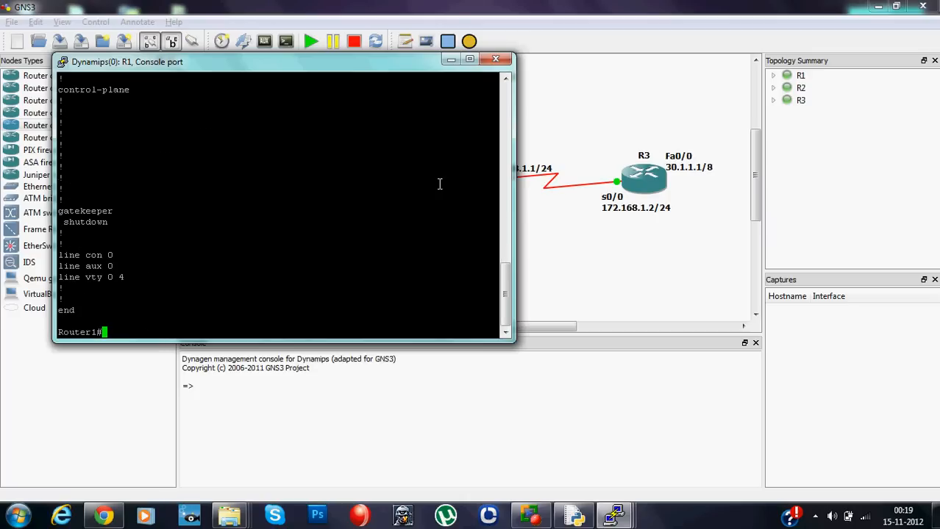
- Display R1's running configuration with "sh run" and examine the interface addresses through to the end of the listing
type("sh run")
key("Return")
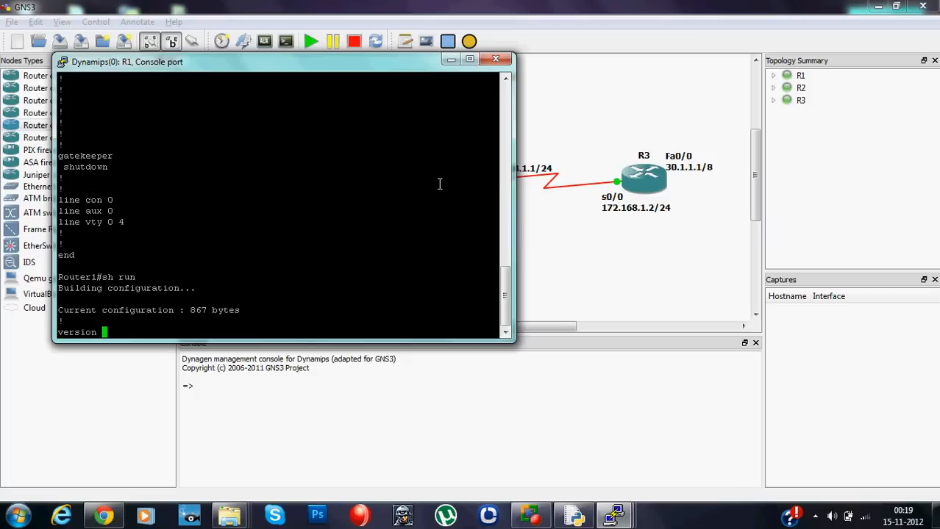
key("space")
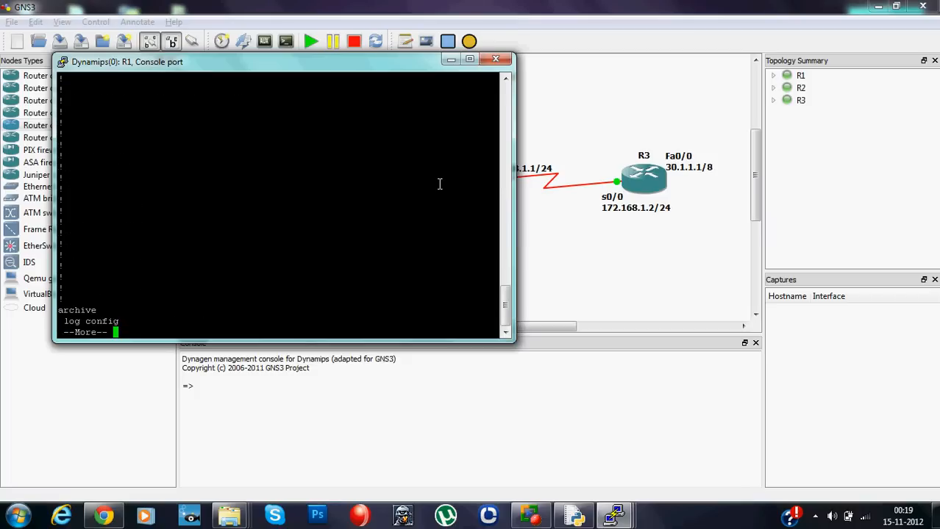
key("space")
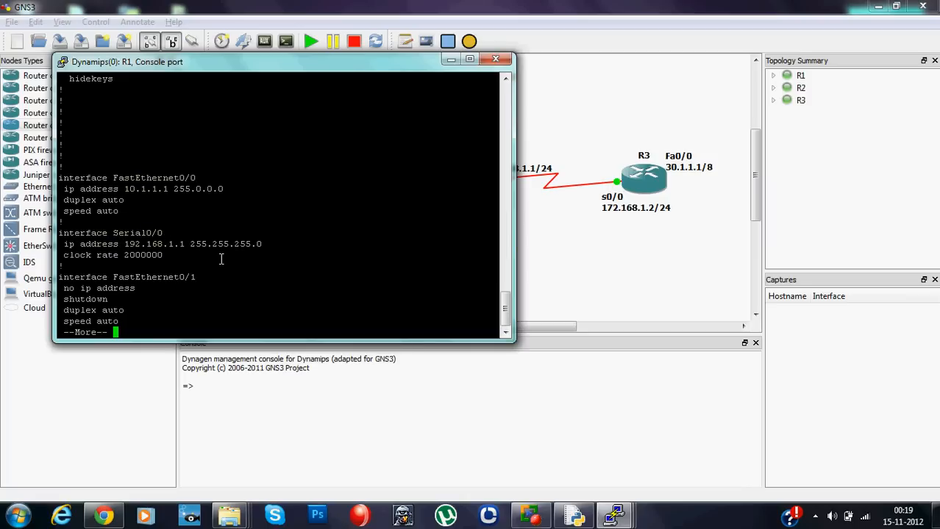
key("space")
key("space")
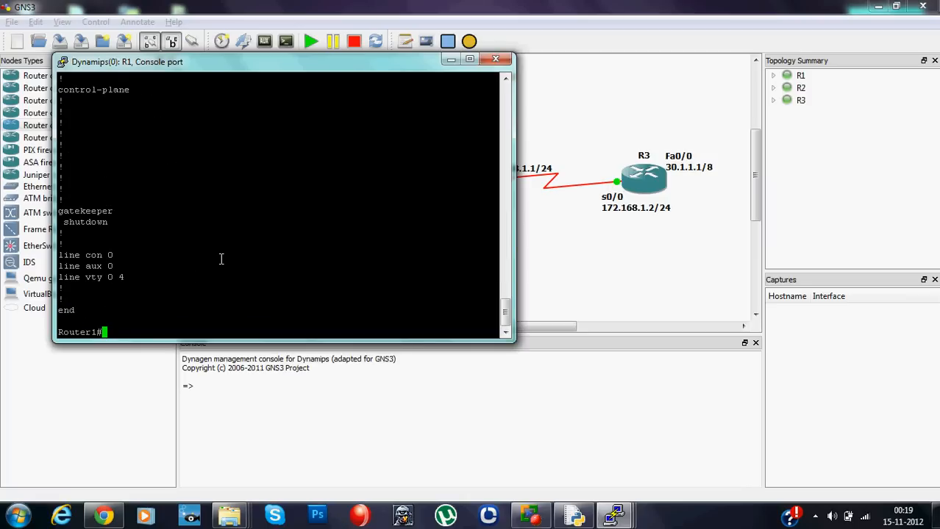
- Enter global configuration mode on R1 with "conf t" and start the RIP process with "router rip"
type("ro")
key("BackSpace")
key("BackSpace")
type("conf t")
key("Return")
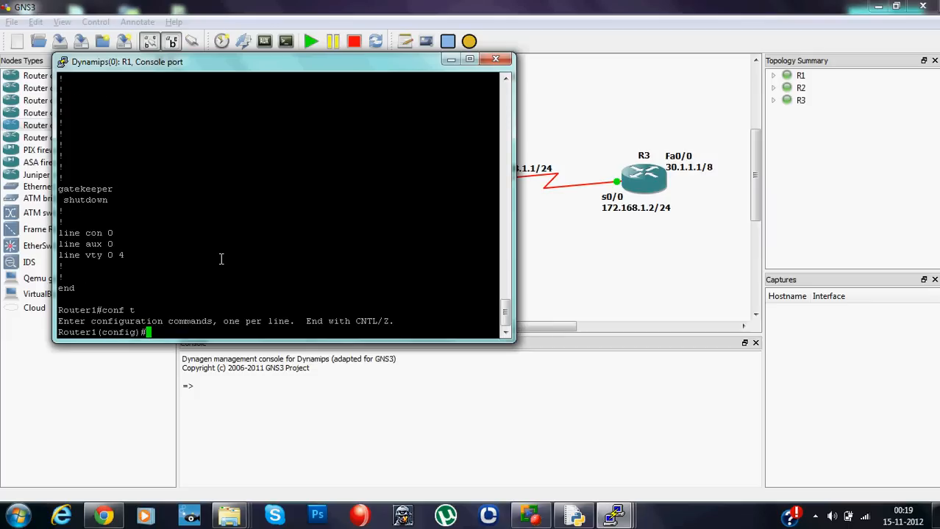
type("router rip")
key("Return")
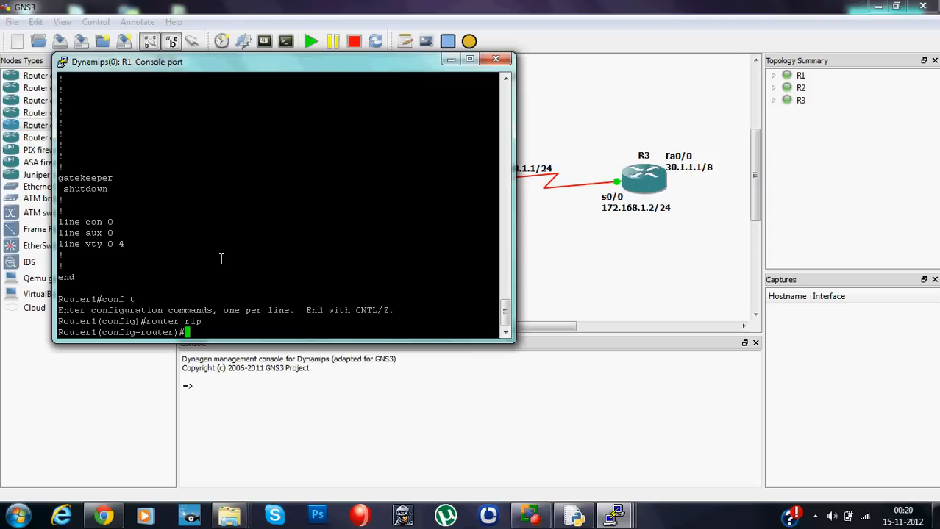
- Add networks 10.0.0.0 and 192.168.1.0 to the RIP process on R1
type("netwo")
key("Tab")
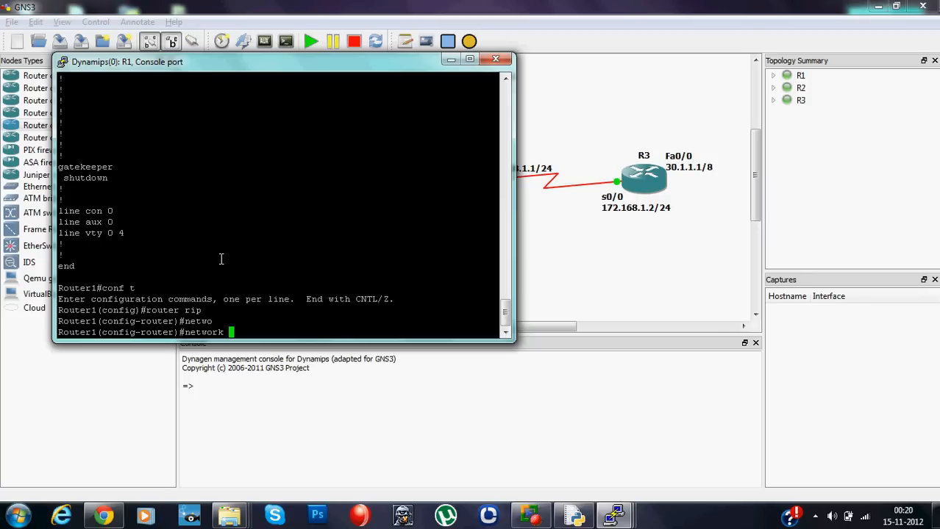
type("10.0.0.0")
key("Return")
type("net")
key("Tab")
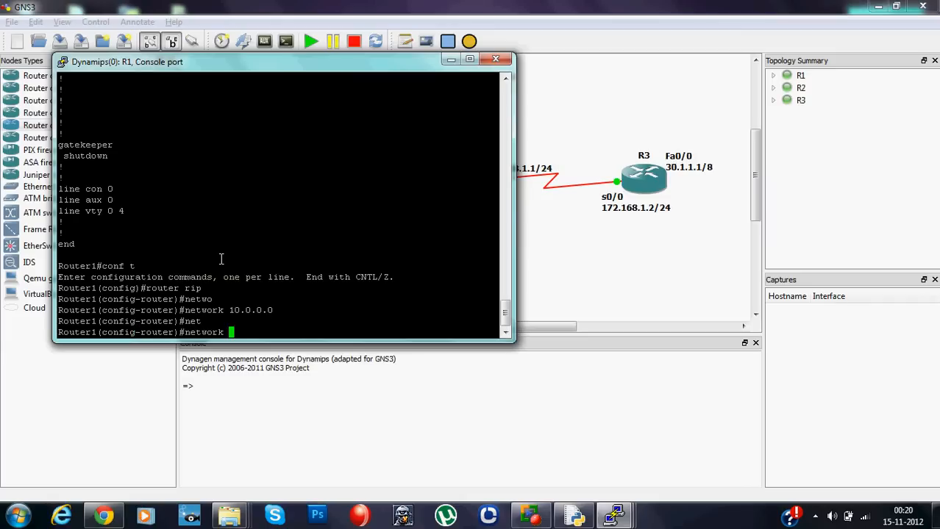
type("192.168.1.")
type("0")
key("Return")
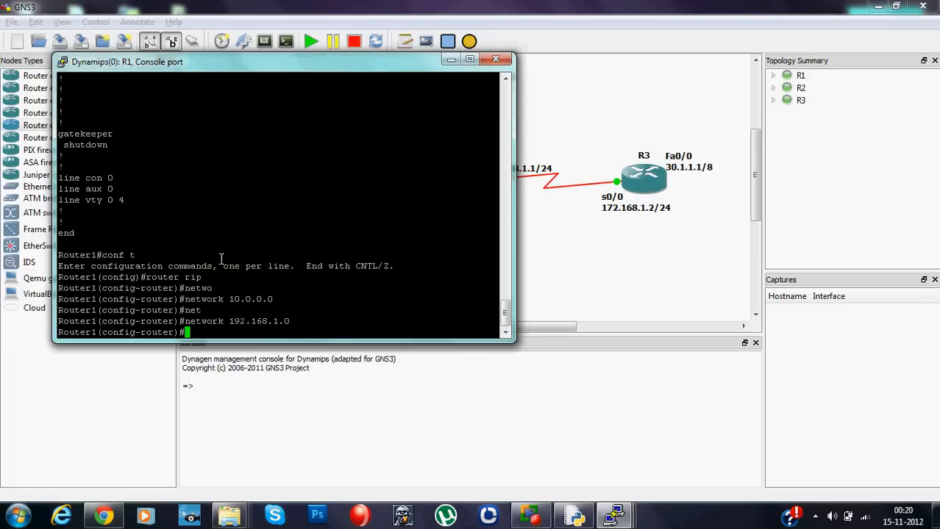
- Exit RIP router configuration on R1 and save the configuration with "do wr"
key("Return")
type("exit")
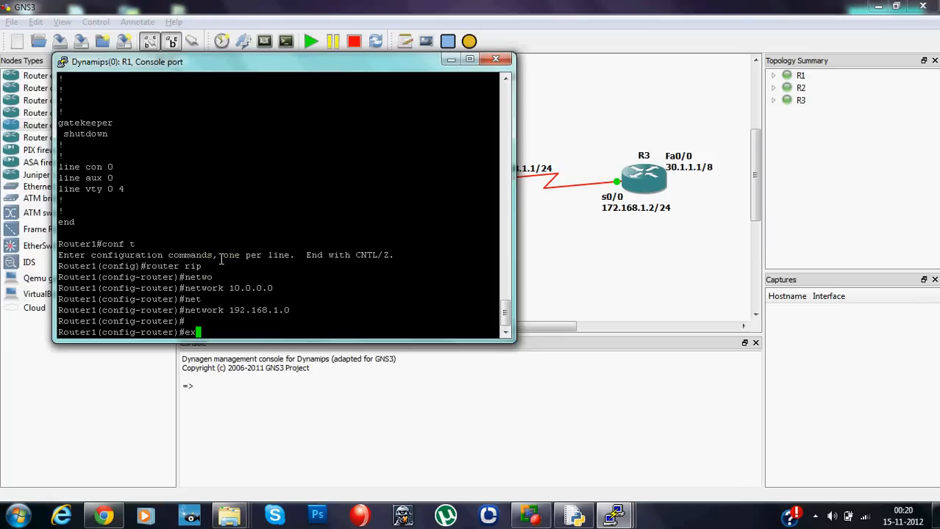
key("Return")
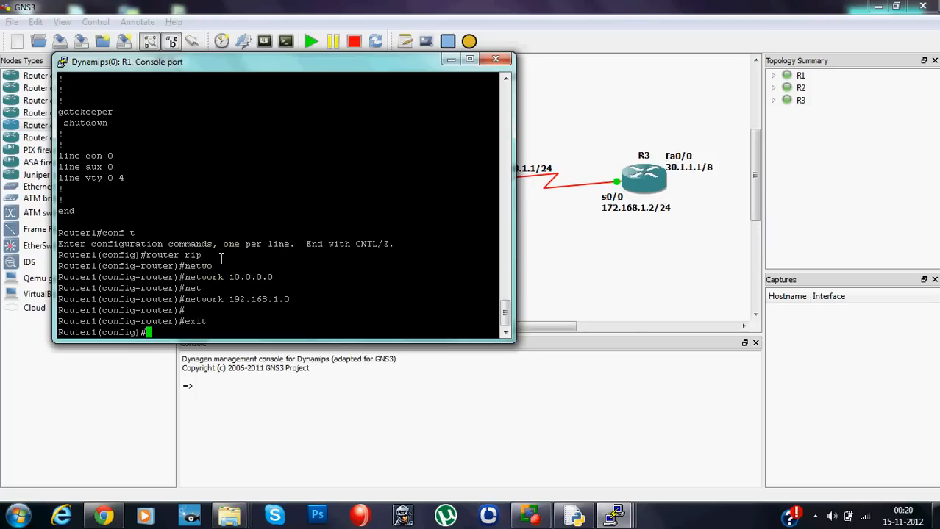
type("do wr")
key("Return")
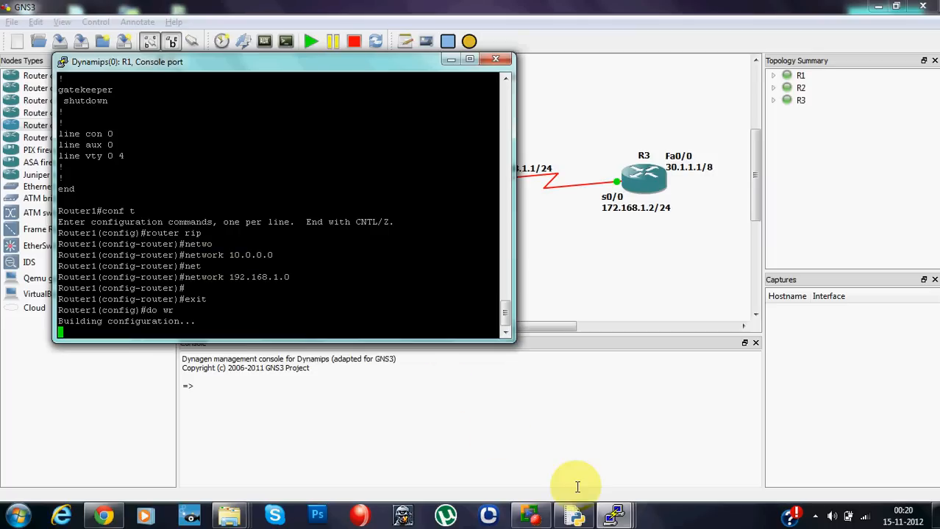
- Switch to the R3 console and bring up its command prompt
left_click(615, 514)
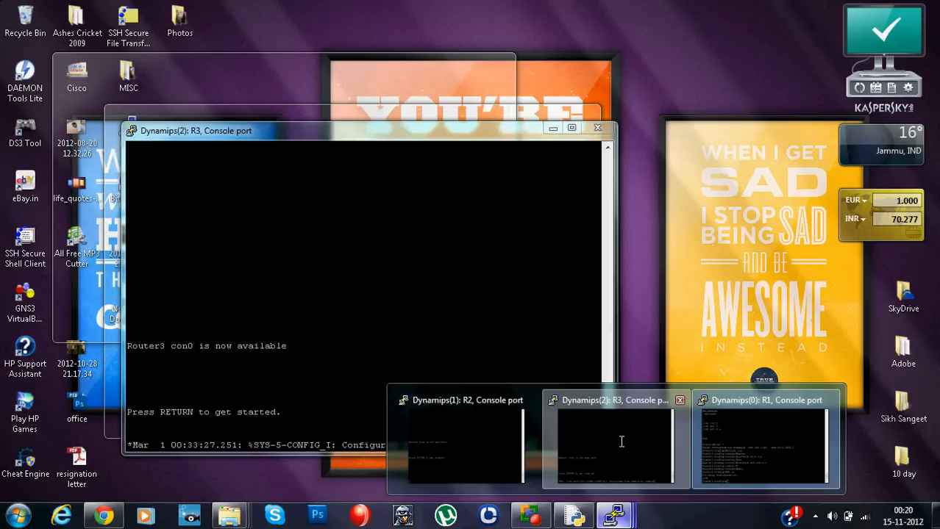
left_click(620, 441)
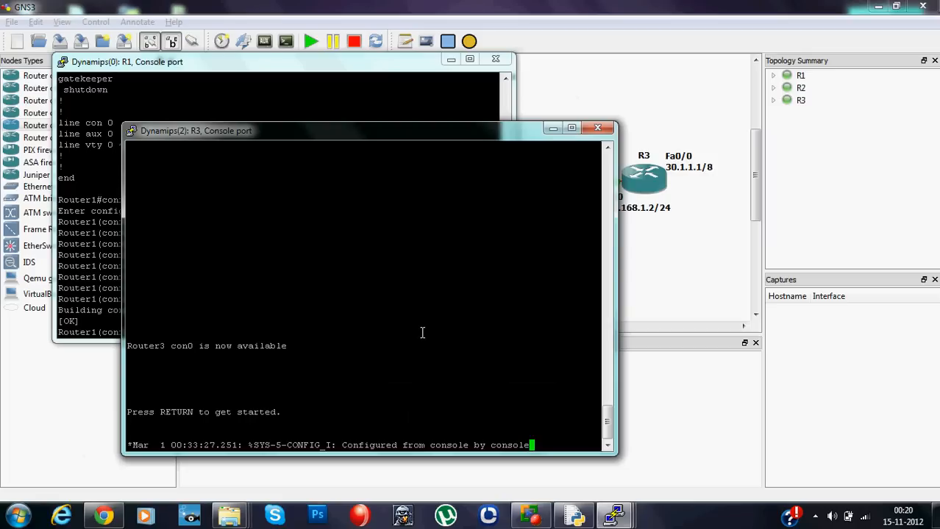
key("Return")
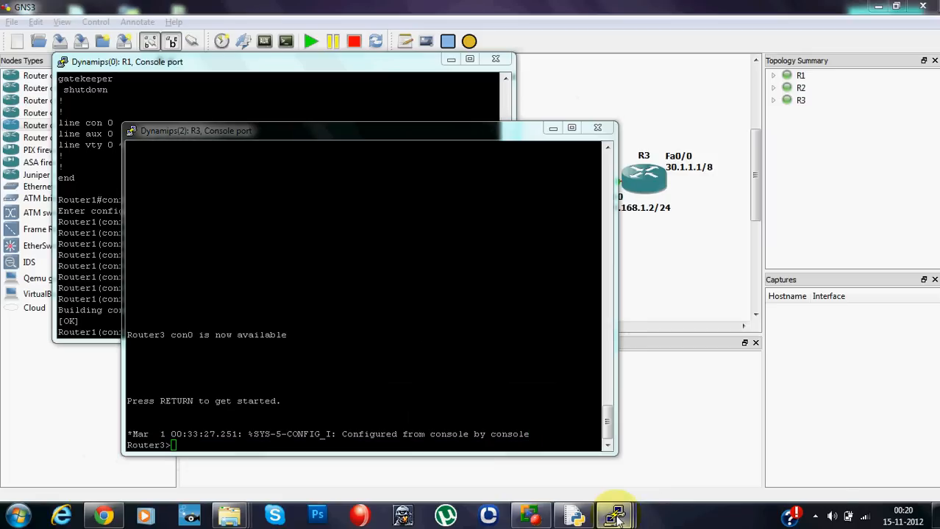
- Switch to the R2 console, then enter privileged mode and global configuration mode with "en" and "conf t"
mouse_move(614, 514)
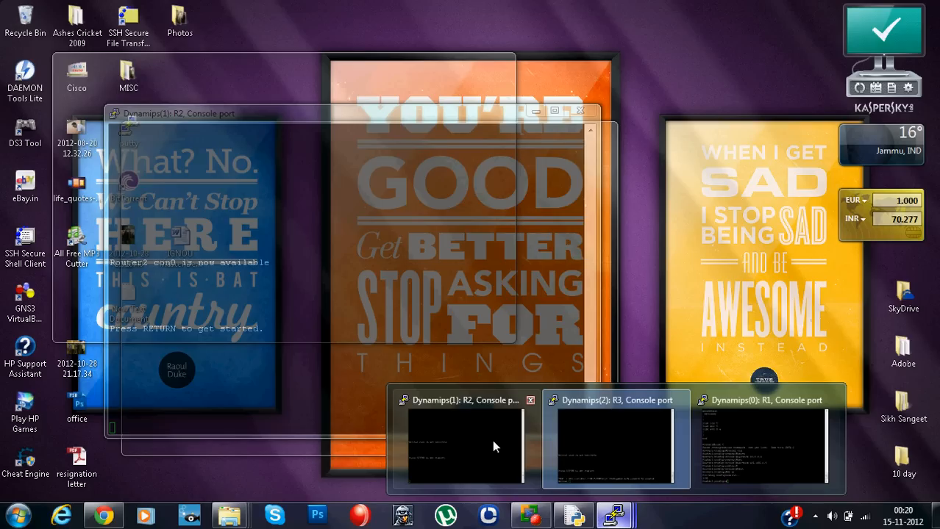
left_click(491, 443)
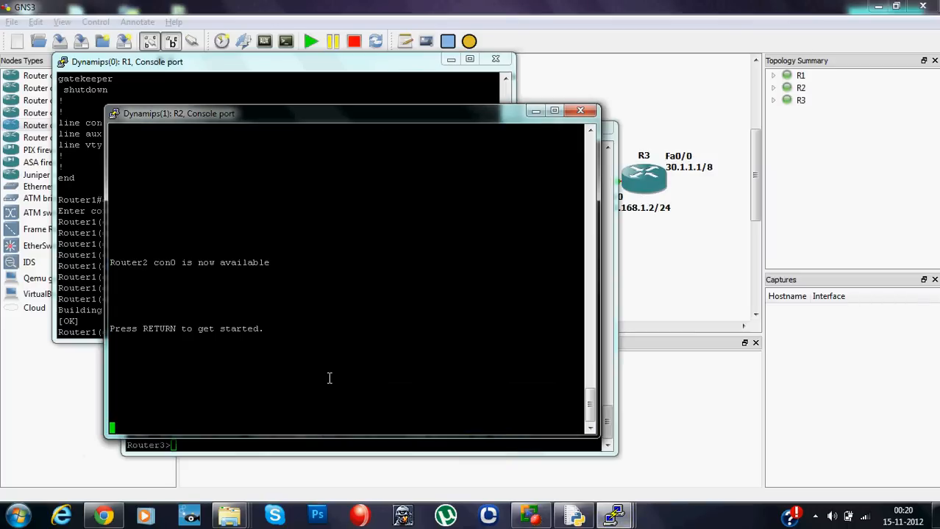
key("Return")
type("en")
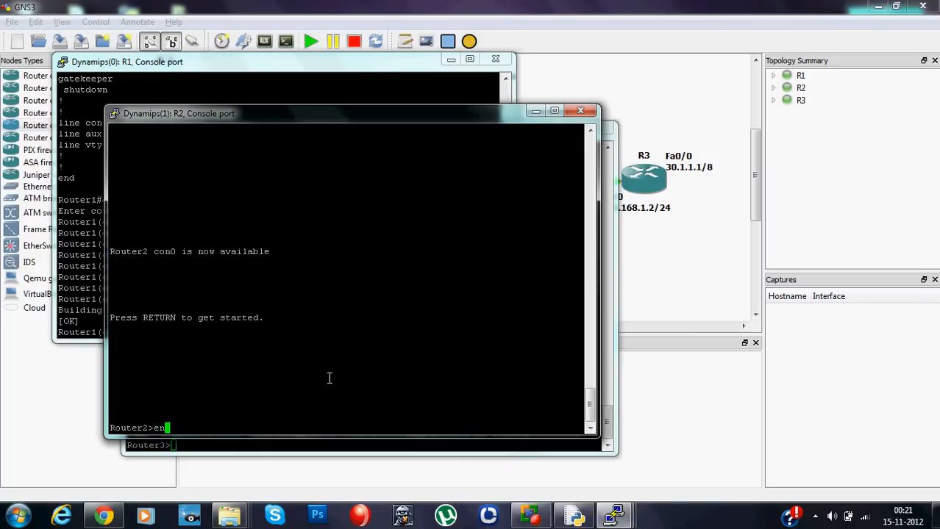
key("Return")
type("conf t")
key("Return")
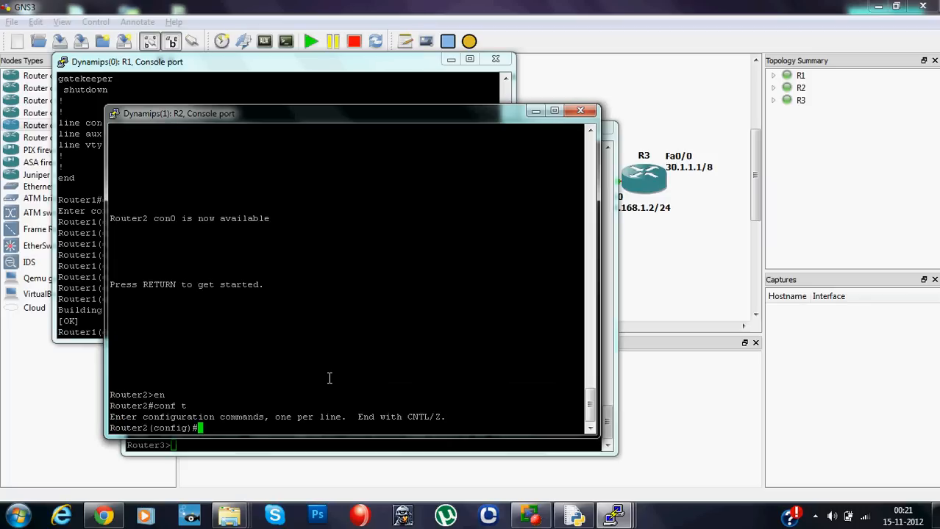
- Start the RIP process on R2 with "router rip" and add network 20.0.0.0
type("router rip")
key("Return")
type("net")
key("Tab")
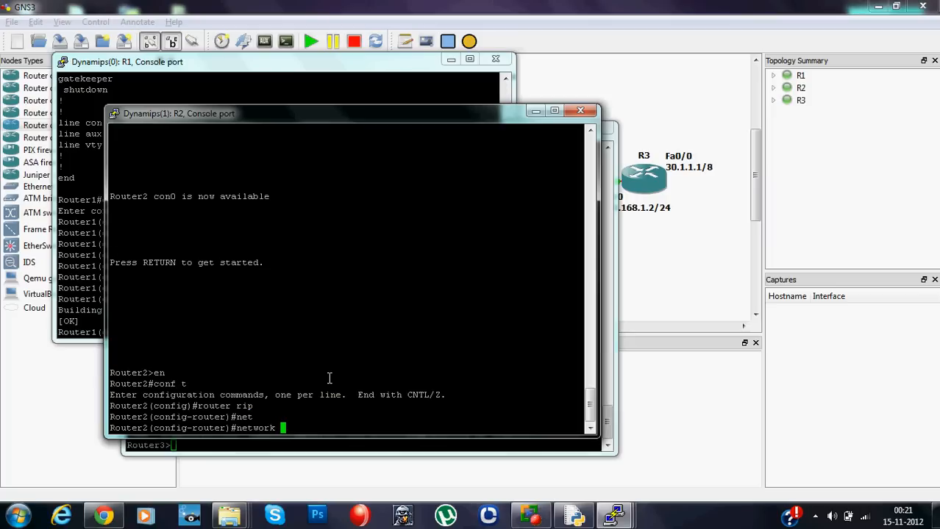
type("20.0.0.0")
key("Return")
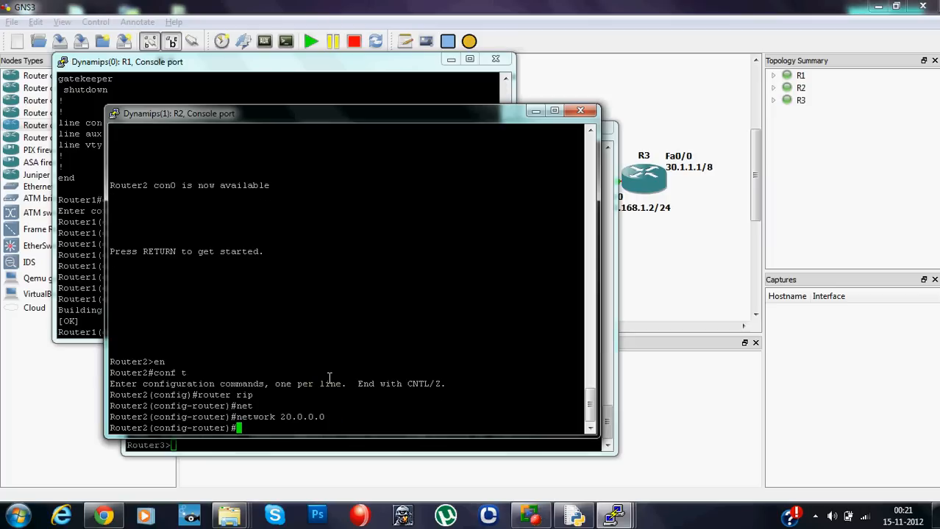
- Add networks 192.168.1.0 and 172.168.1.0 to the RIP process on R2
type("net")
key("Tab")
type("192.168")
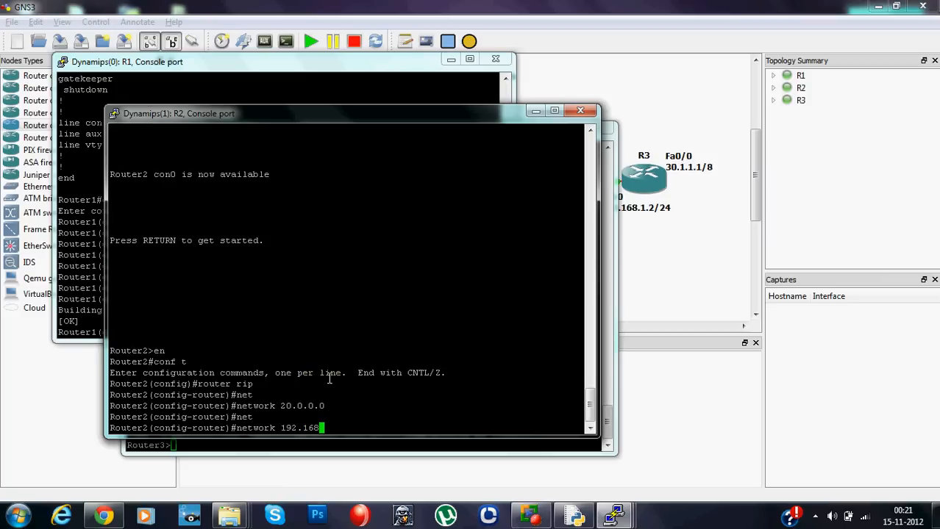
type(".1.0")
key("Return")
type("net")
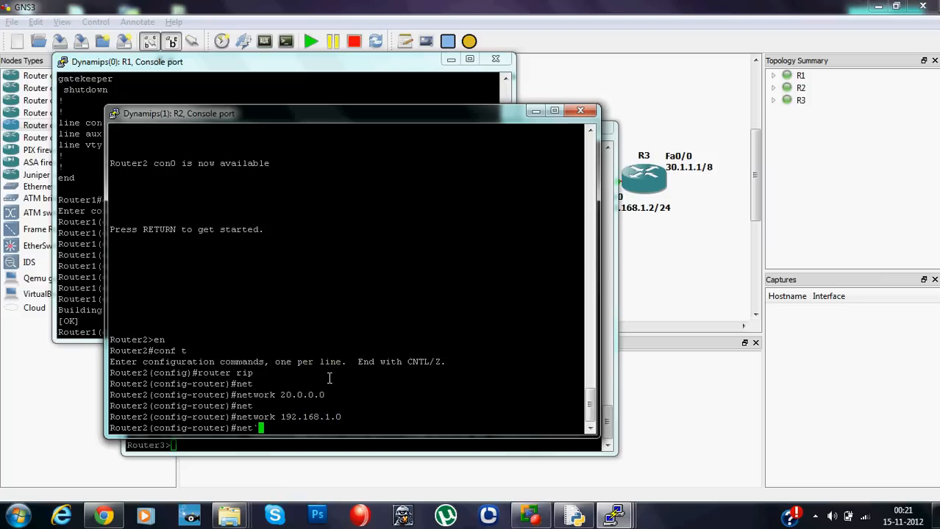
key("Tab")
type("1")
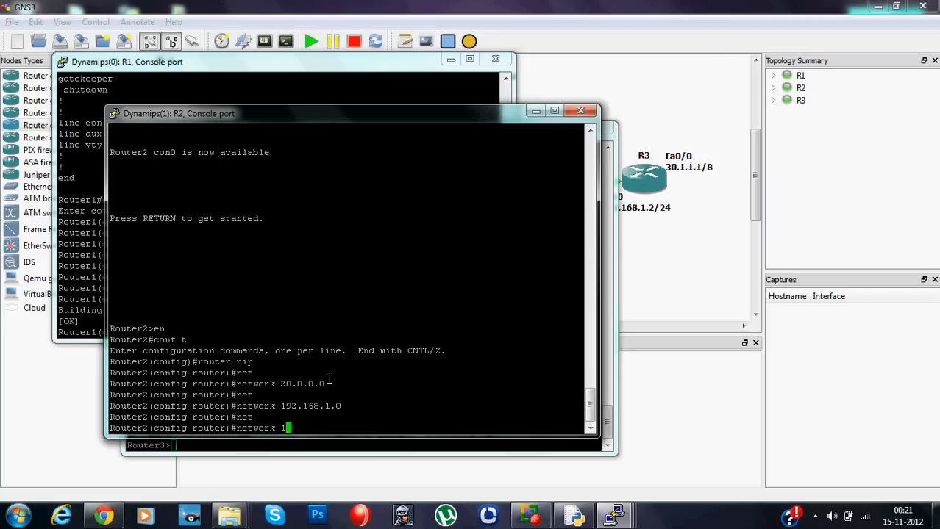
type("72.168.1.0")
key("Return")
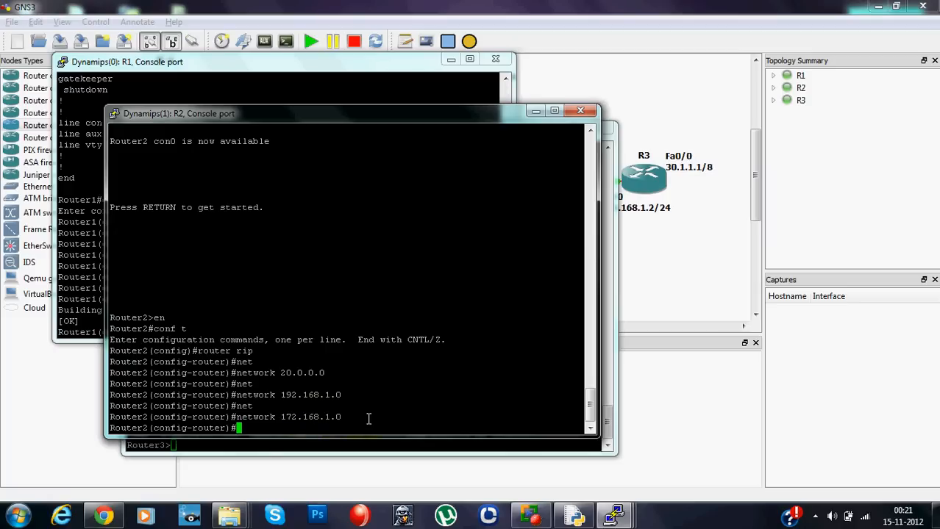
- Exit RIP router configuration on R2 and save the configuration with "do wr"
key("Return")
type("exit")
key("Return")
type("do wr")
key("Return")
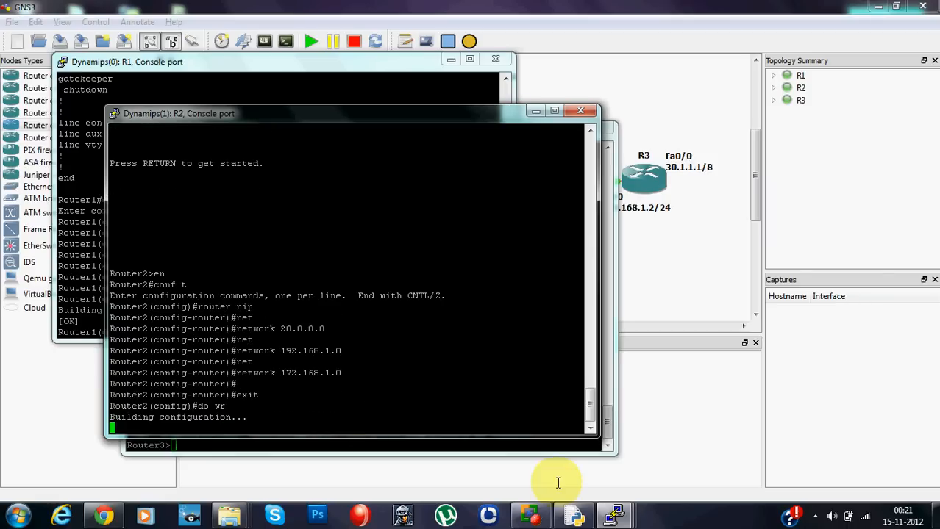
- Switch to the R3 console and enter privileged mode and global configuration mode with "en" and "conf t"
mouse_move(610, 515)
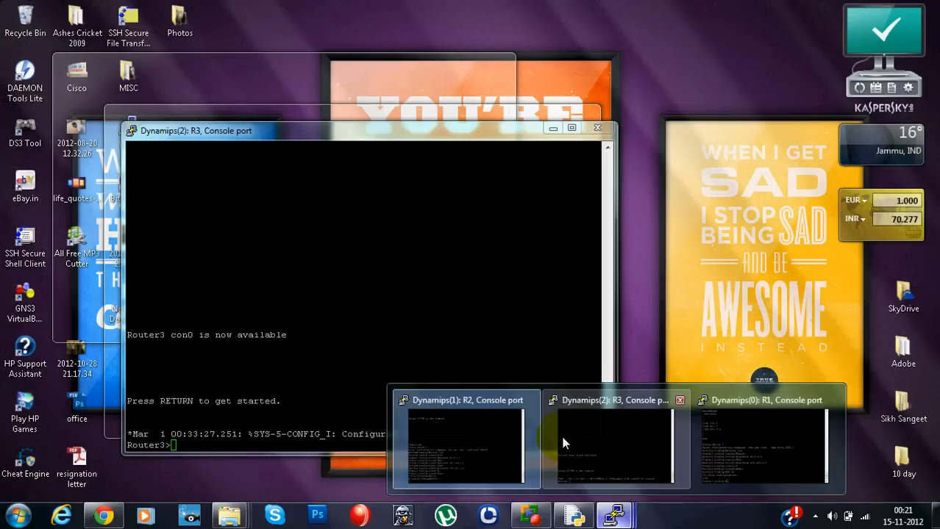
left_click(560, 433)
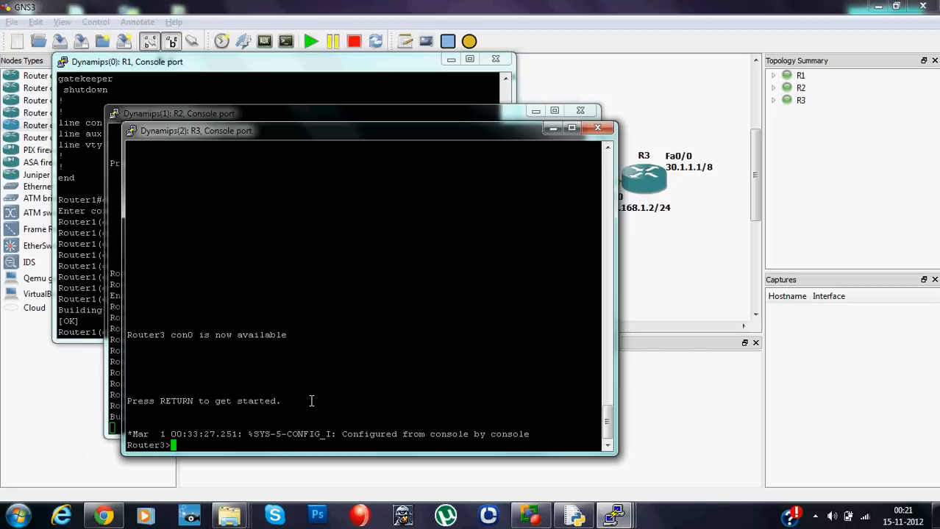
type("en")
key("Return")
type("conf t")
key("Return")
- Start the RIP process on R3 with "router rip" and add network 30.0.0.0
type("router roip")
key("Return")
type("net")
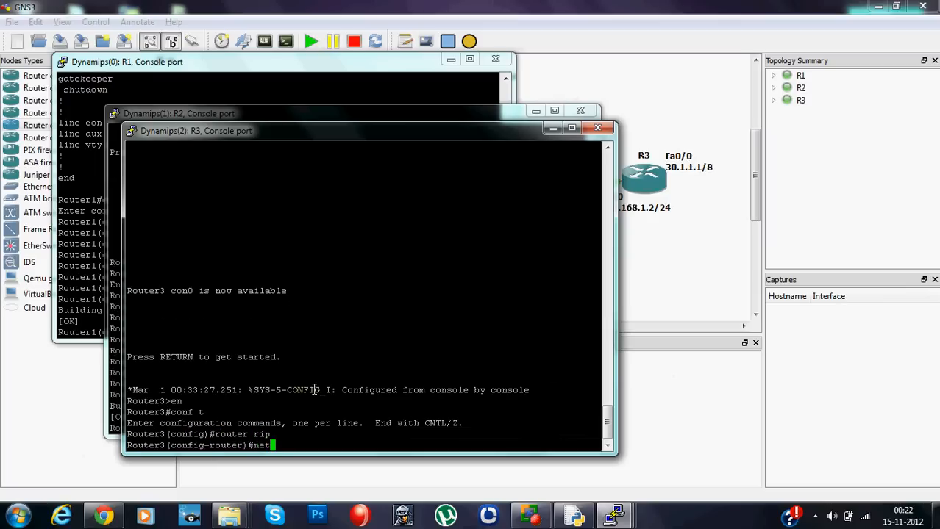
key("Tab")
type("30.0.0.0")
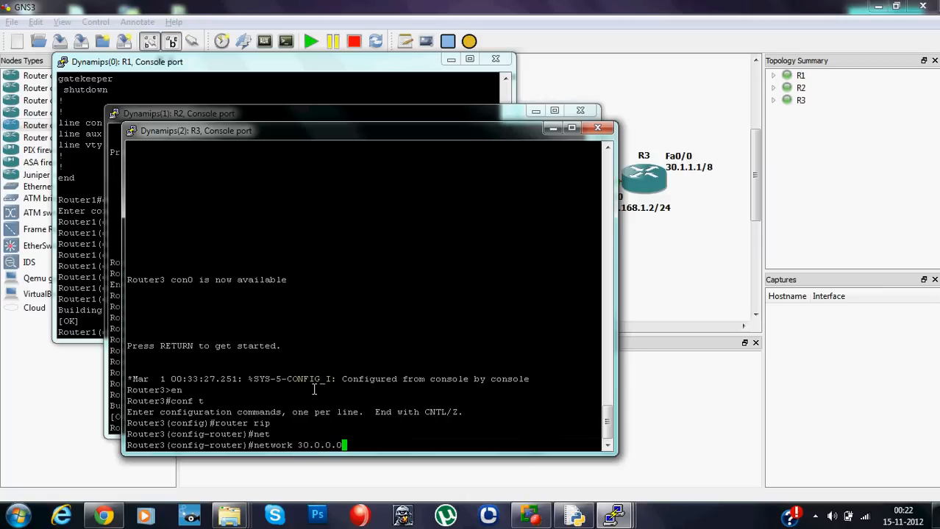
key("Return")
- Add network 172.168.1.0 to the RIP process on R3
type("net")
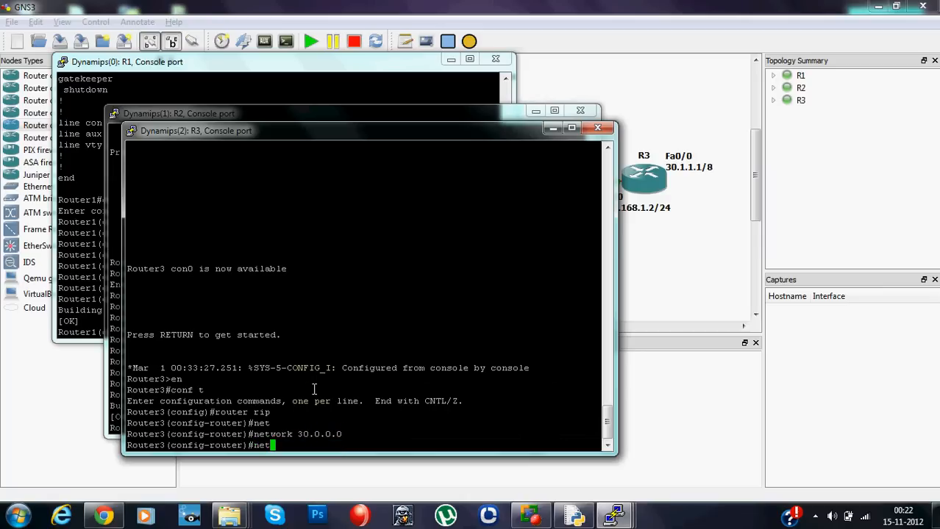
key("Tab")
type("172.")
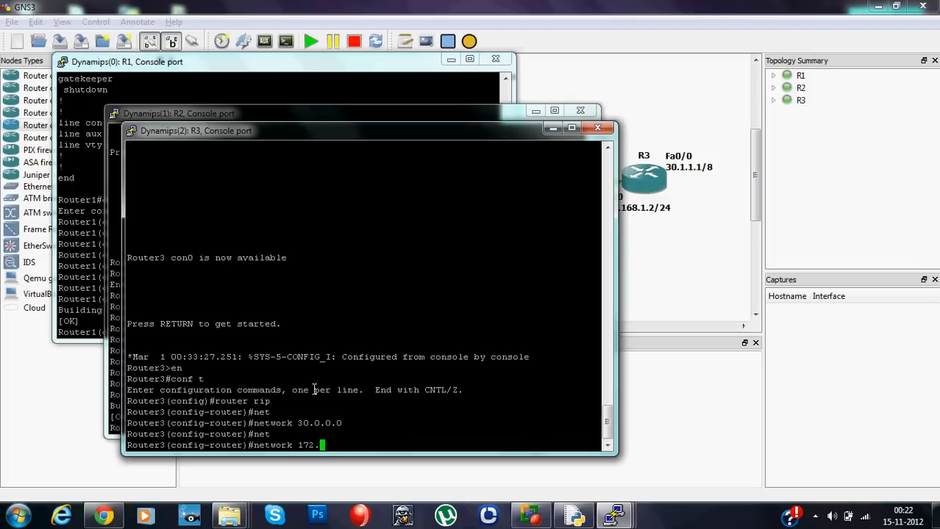
type("168.1.1")
key("BackSpace")
type("0")
key("Return")
- Exit RIP router configuration on R3 and save the configuration with "do wr"
type("exit")
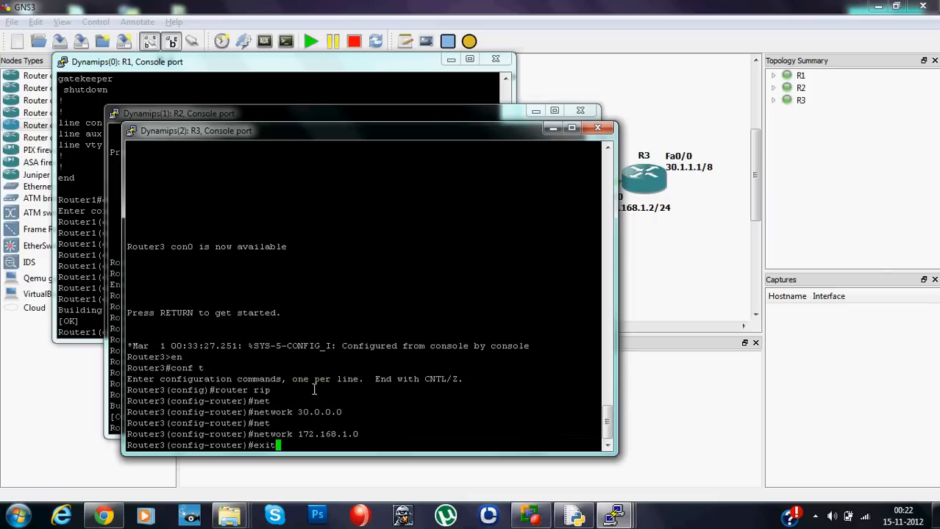
key("Return")
type("do wr")
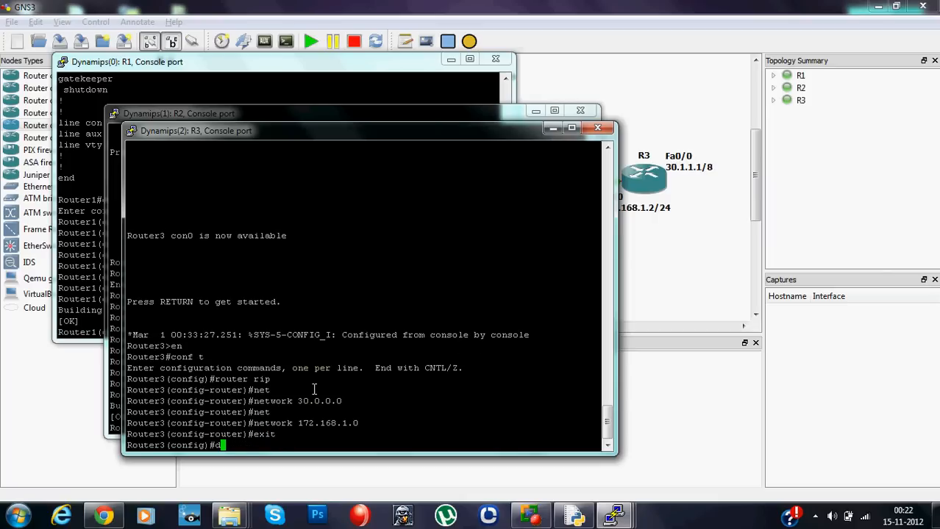
key("Return")
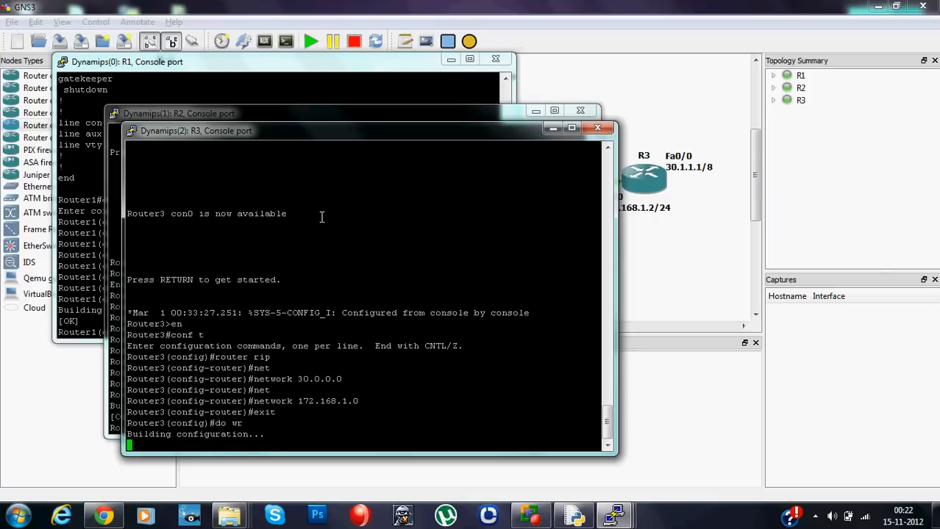
- Switch to the R1 console, exit global configuration mode and display the routing table with "show ip route"
left_click(153, 63)
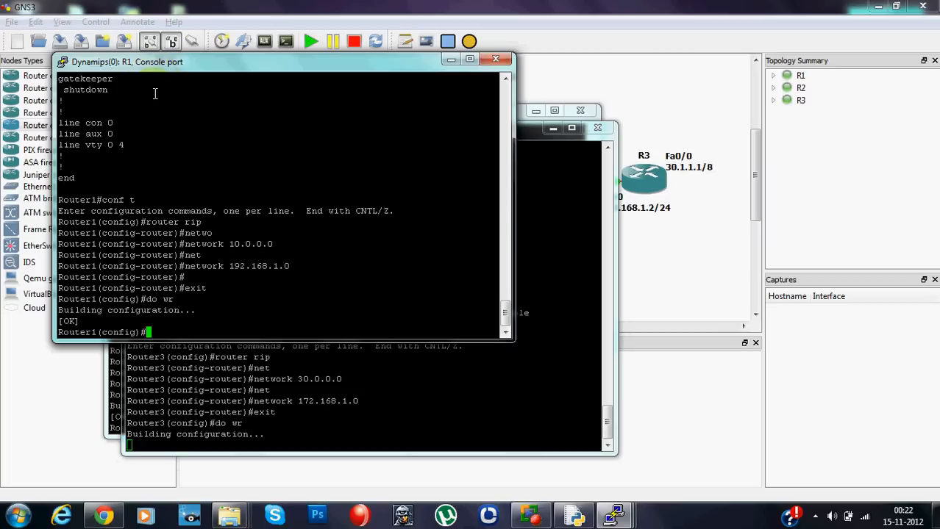
type("exit")
key("Return")
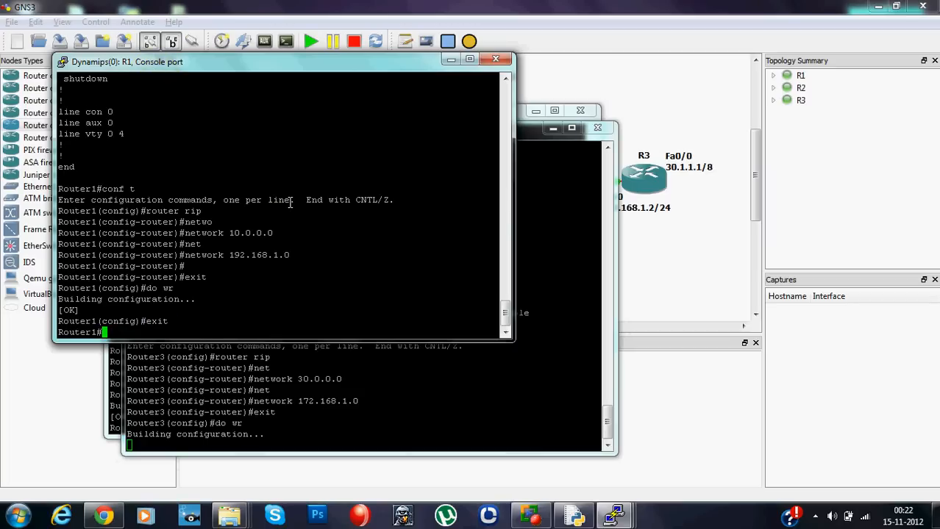
type("show ip route")
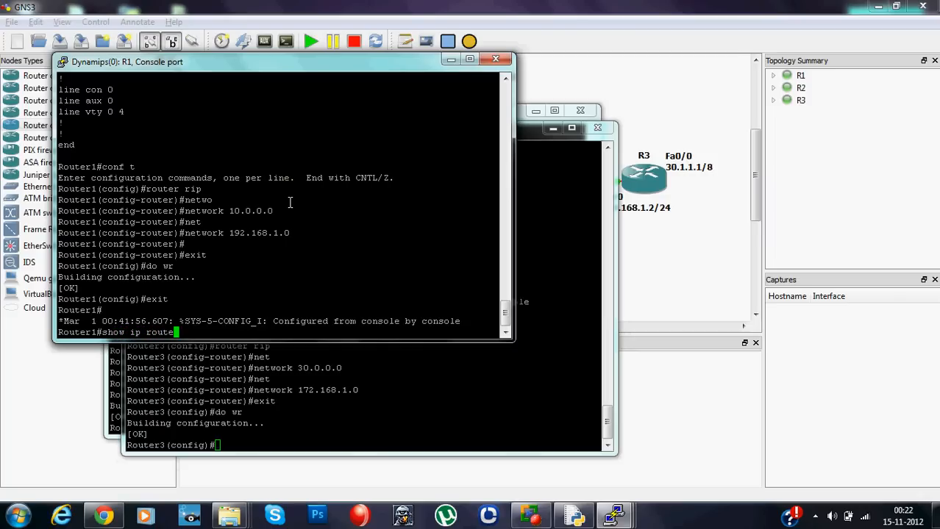
key("Return")
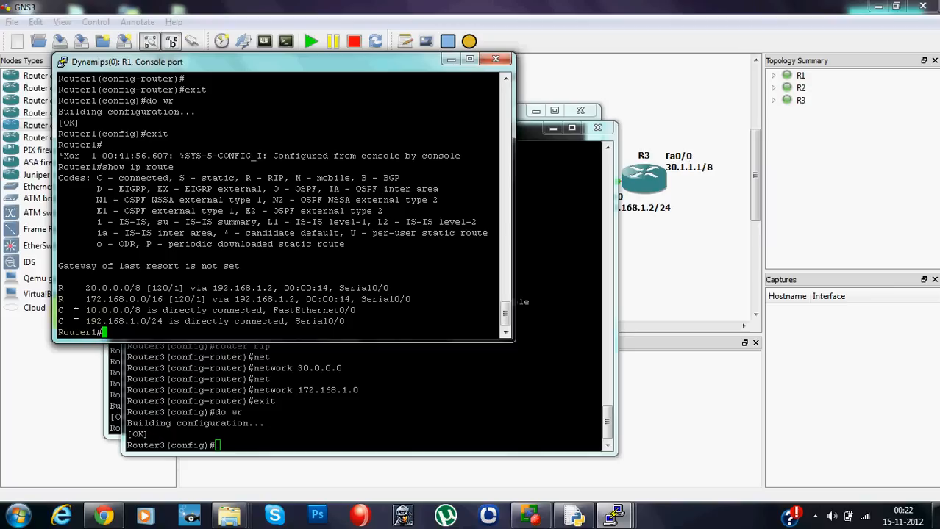
- Examine the directly connected routes and the RIP routes 20.0.0.0/8 and 172.168.0.0/16 in R1's routing table
left_click_drag(72, 311, 166, 324)
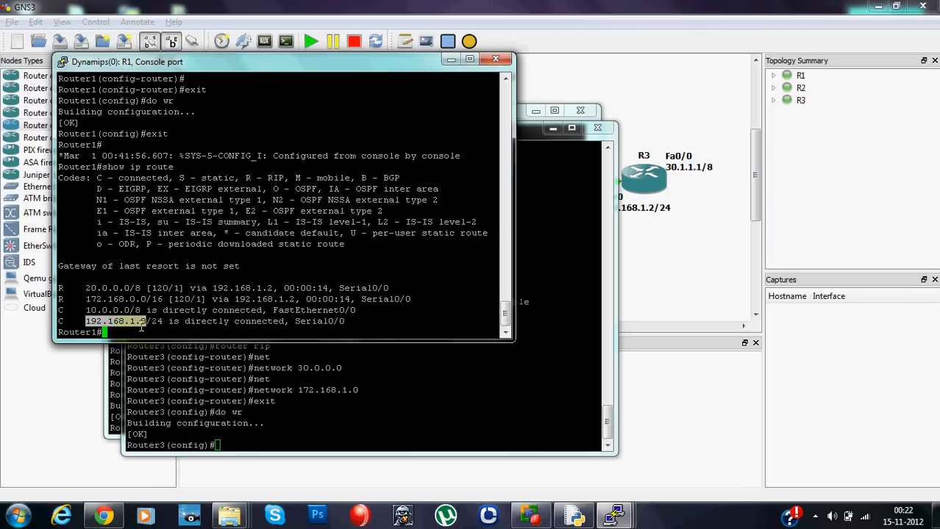
left_click(166, 329)
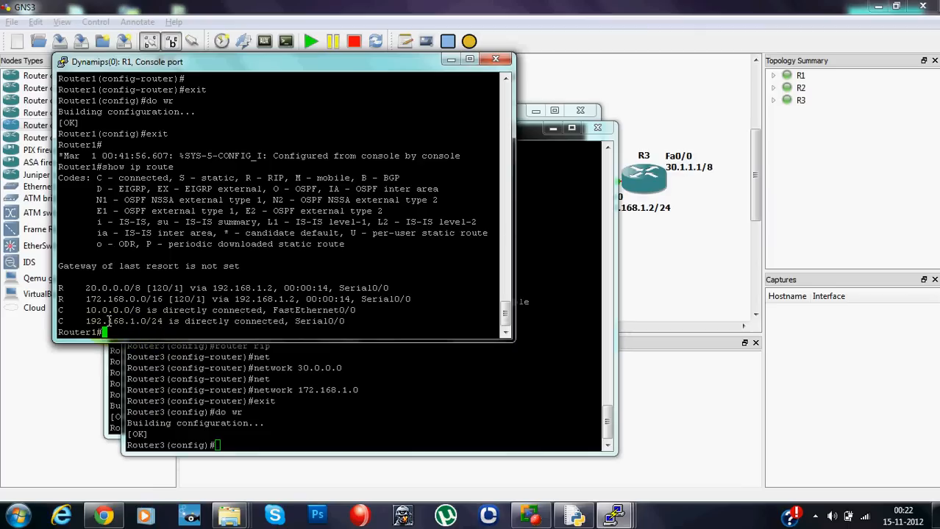
left_click_drag(66, 287, 56, 288)
left_click(76, 299)
double_click(86, 288)
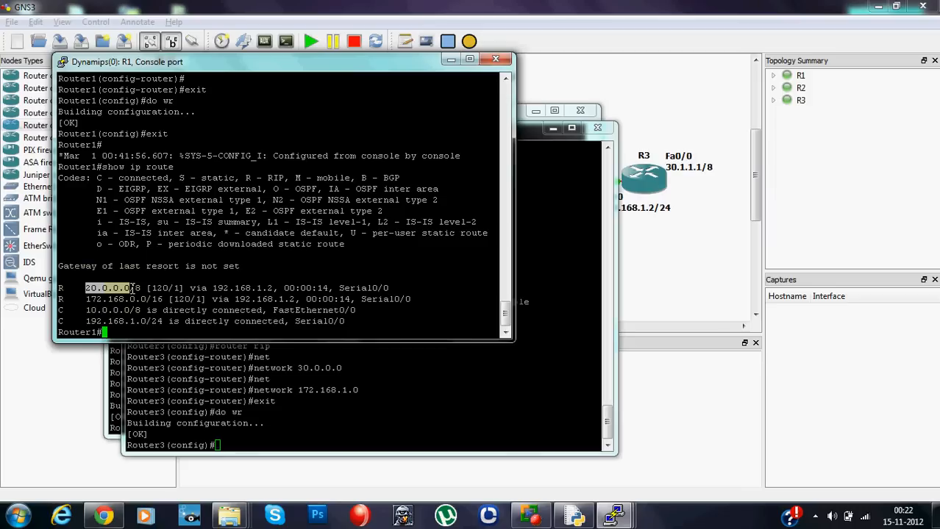
left_click_drag(87, 300, 163, 299)
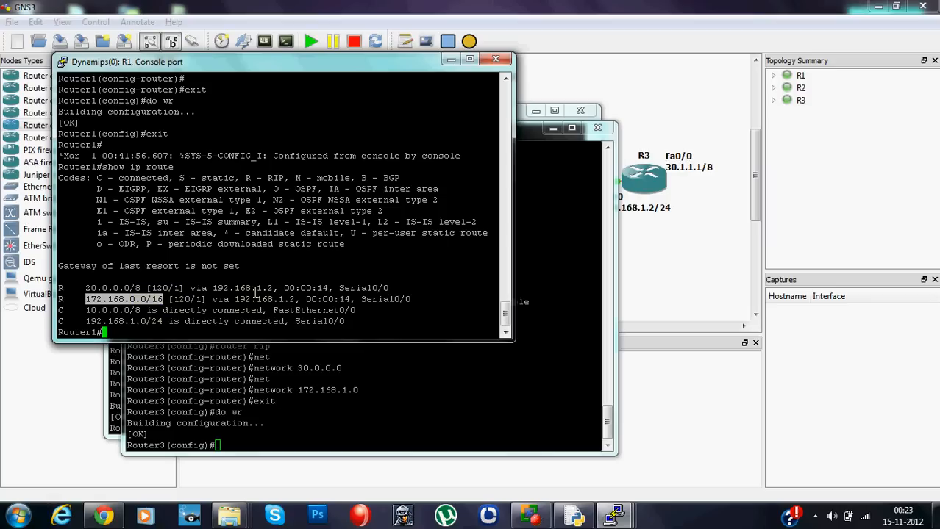
left_click(257, 288)
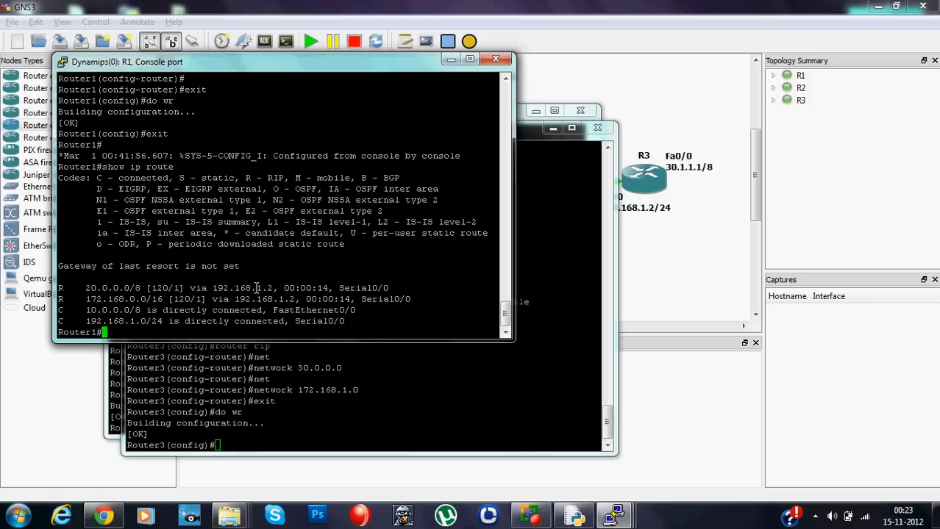
- Check the topology, switch to the R2 console, exit global configuration mode and display the routing table with "sh ip ro"
left_click(633, 66)
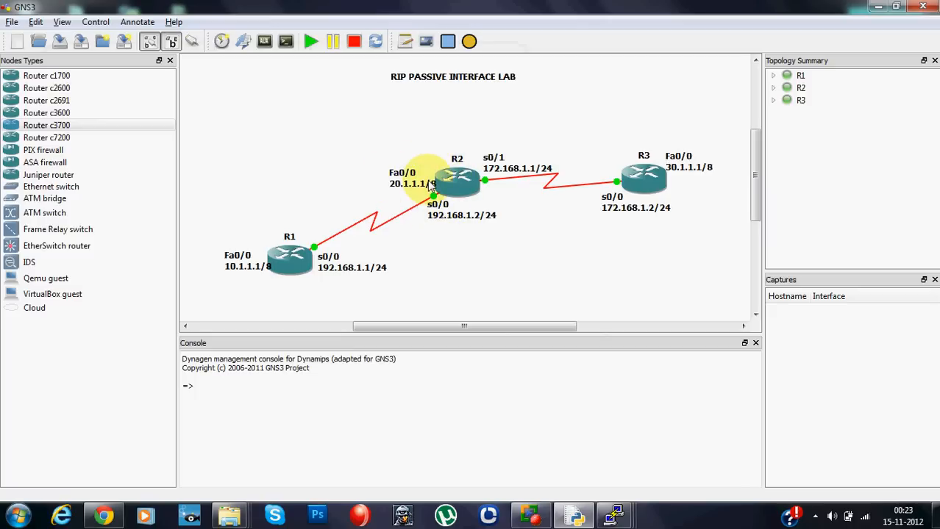
mouse_move(614, 515)
left_click(503, 446)
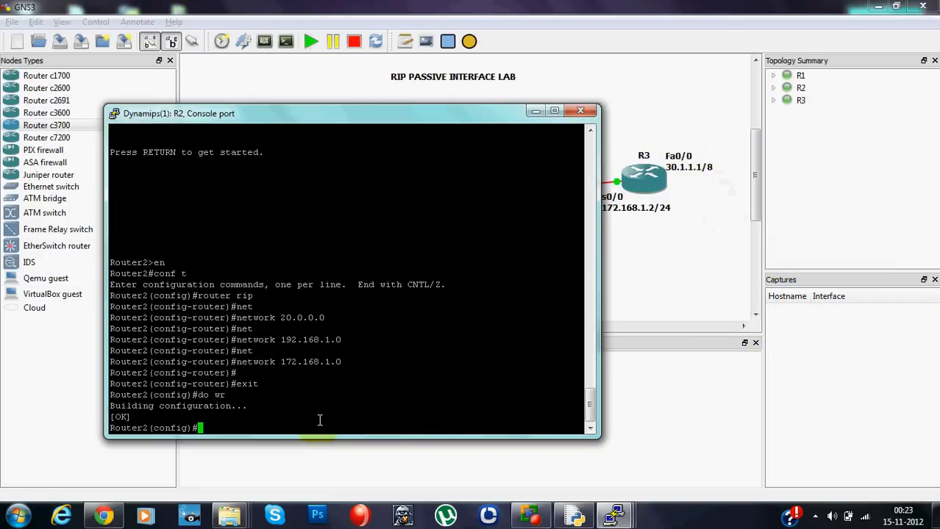
type("exit")
key("Return")
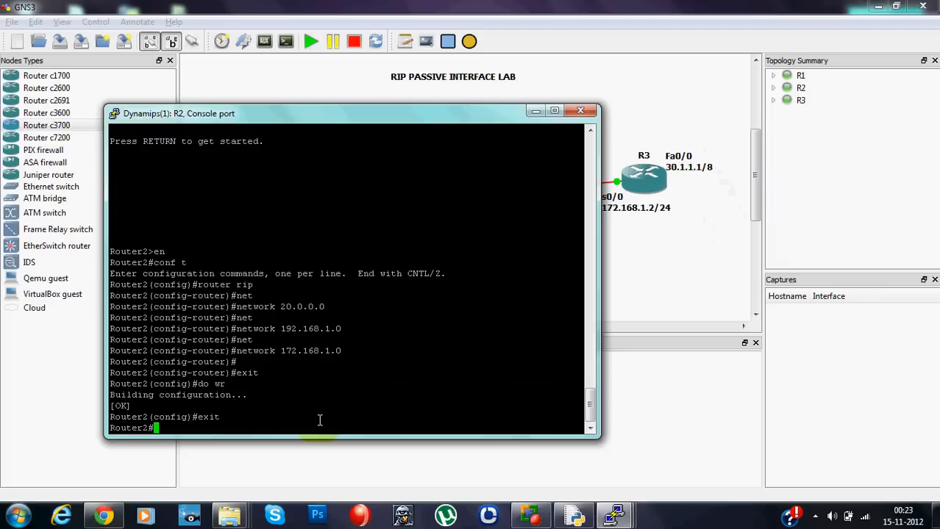
type("sh")
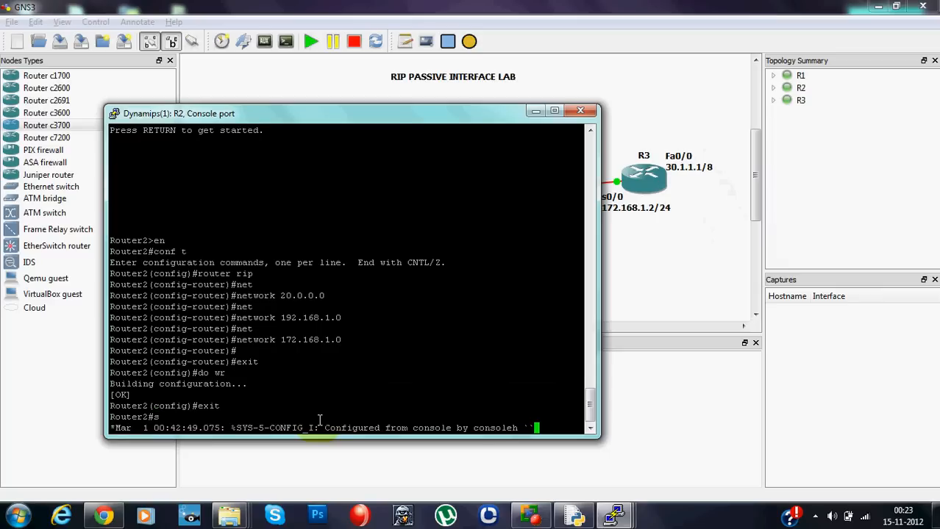
key("BackSpace")
key("BackSpace")
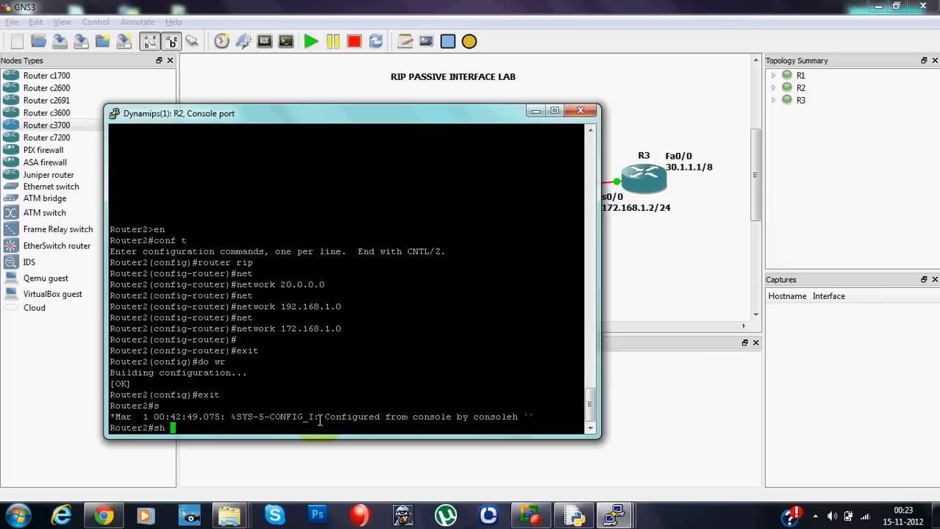
type("ip ro")
key("Return")
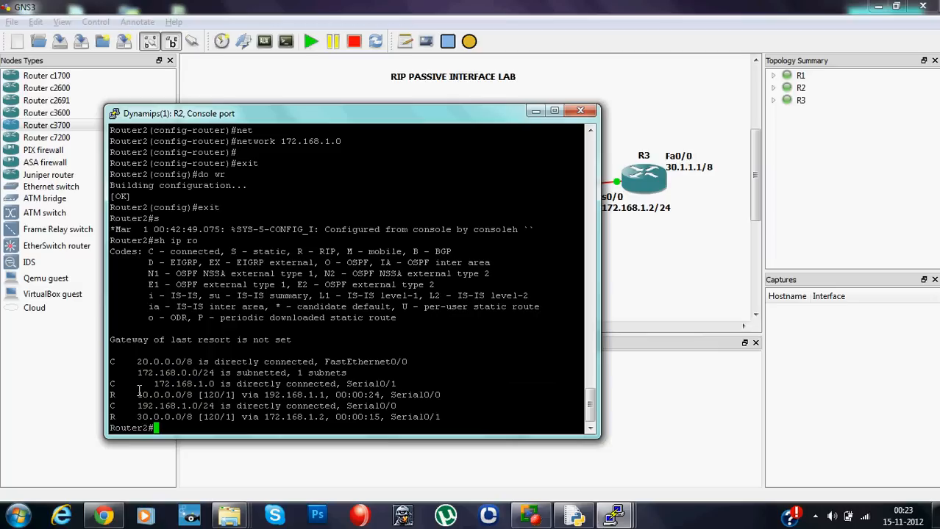
- Examine the RIP routes 10.0.0.0/8 and 30.0.0.0/8 in R2's routing table
left_click_drag(138, 395, 183, 398)
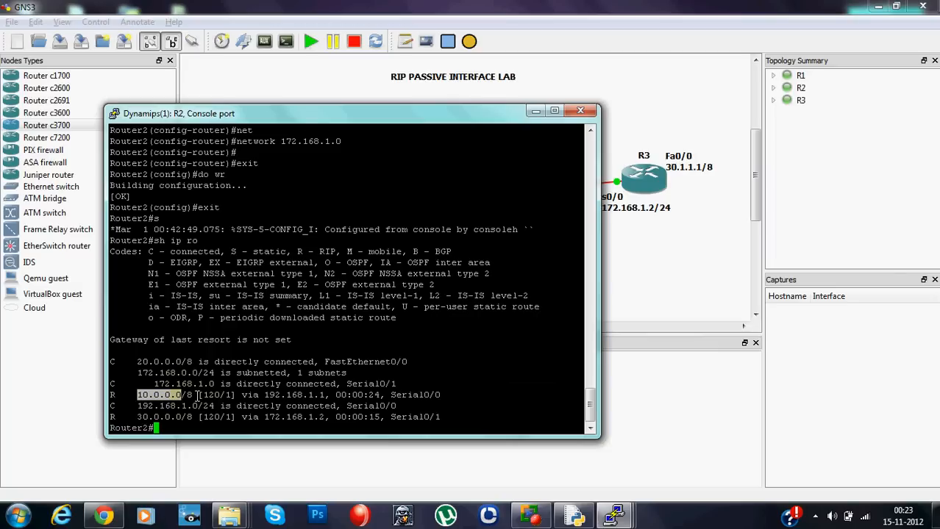
left_click_drag(111, 395, 125, 396)
left_click(122, 406)
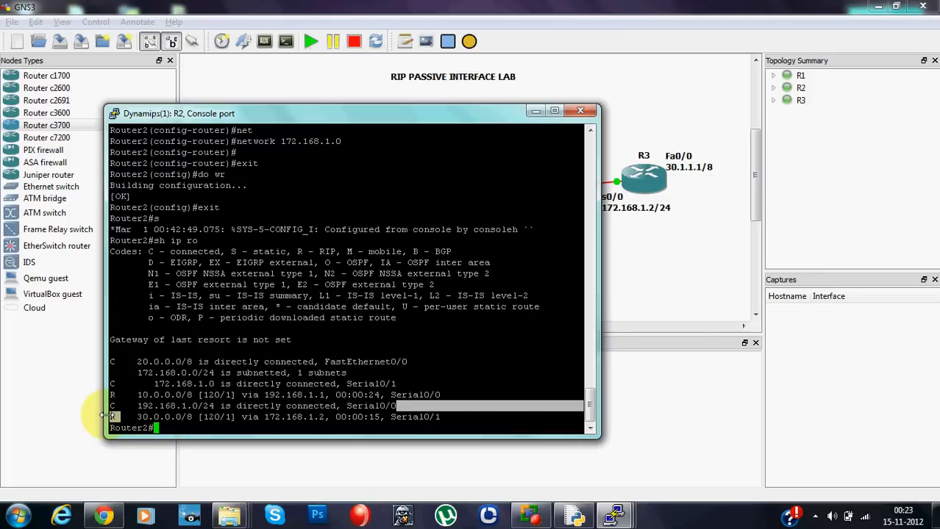
key("Return")
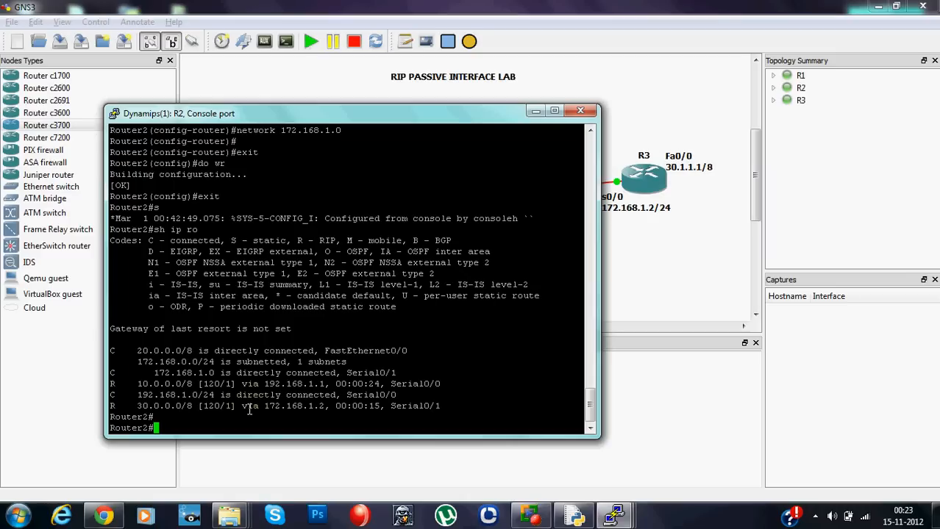
- On the R3 console, exit global configuration mode, run "sh ip route" and examine the 192.168.1.0/24 route
mouse_move(610, 515)
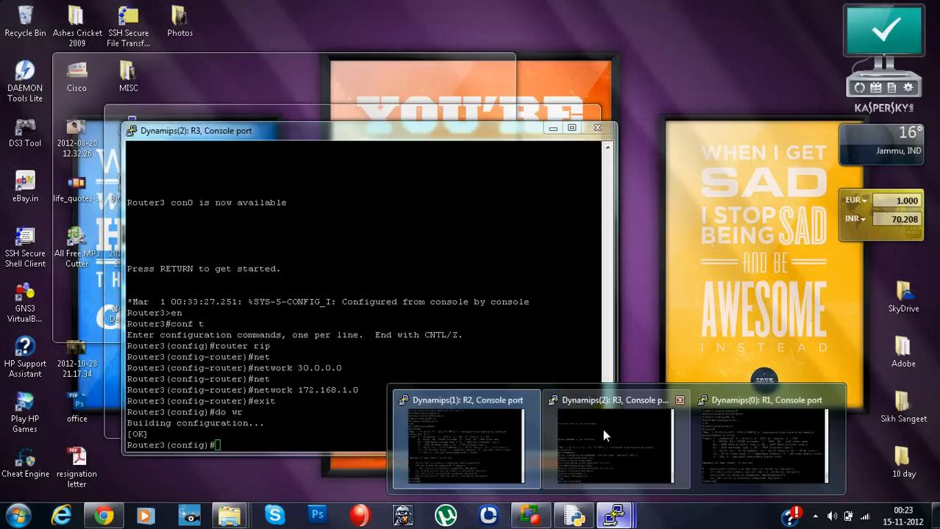
left_click(602, 429)
type("exit")
key("Return")
type("sh ip route")
key("Return")
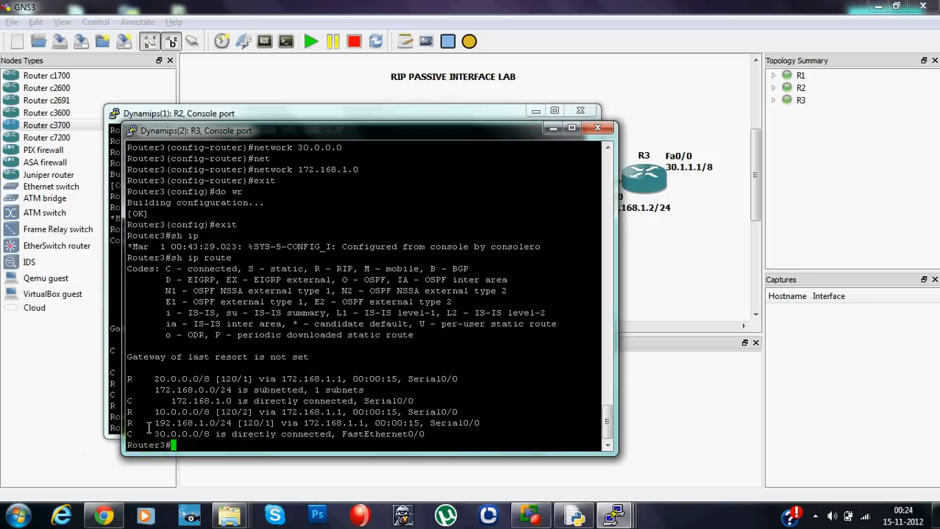
left_click_drag(156, 424, 221, 424)
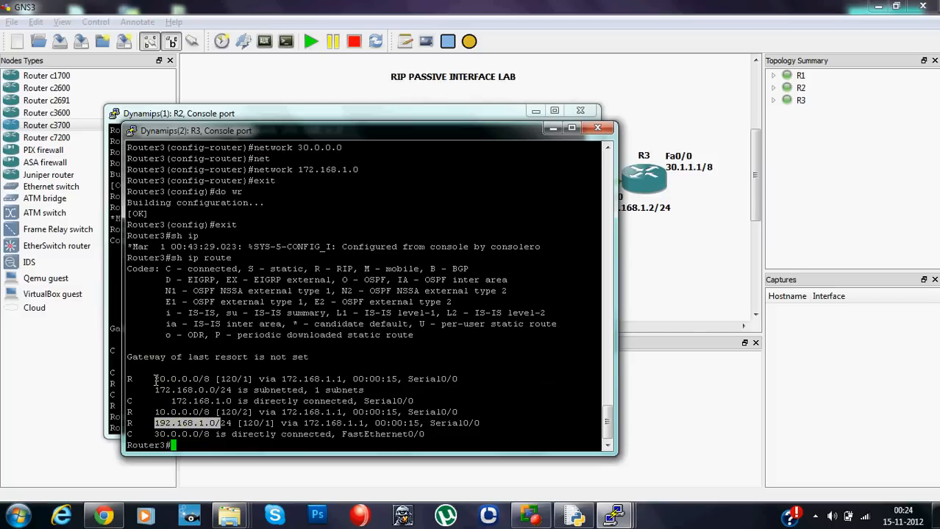
- Return to the topology diagram and review routers R3 and R2 and the link between them
left_click(680, 279)
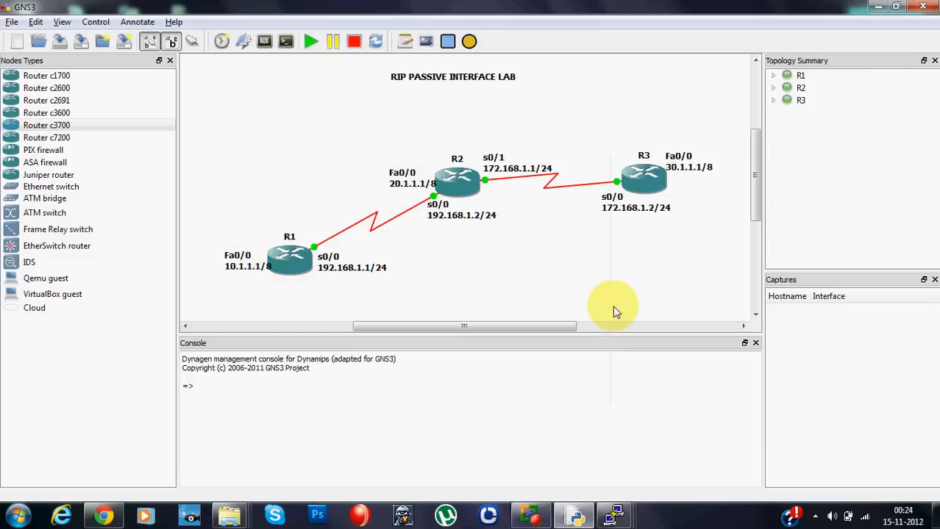
left_click(613, 515)
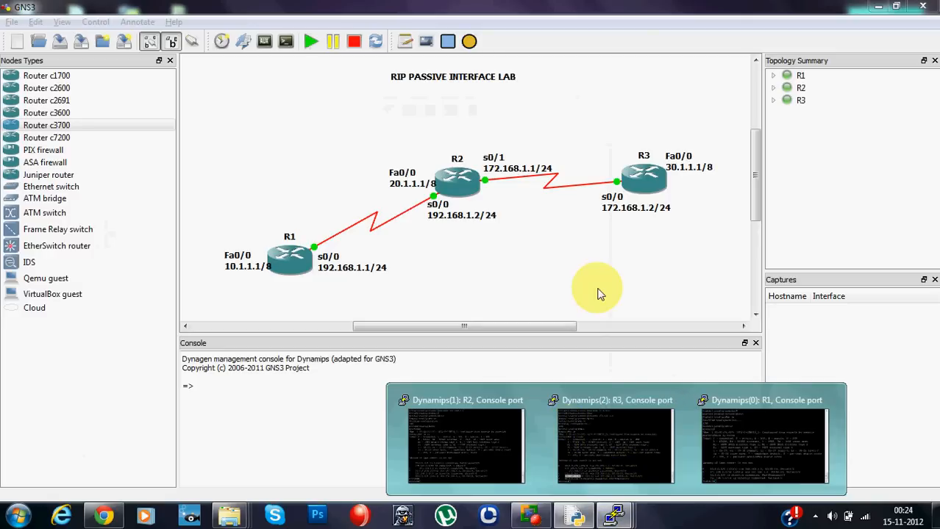
left_click(598, 293)
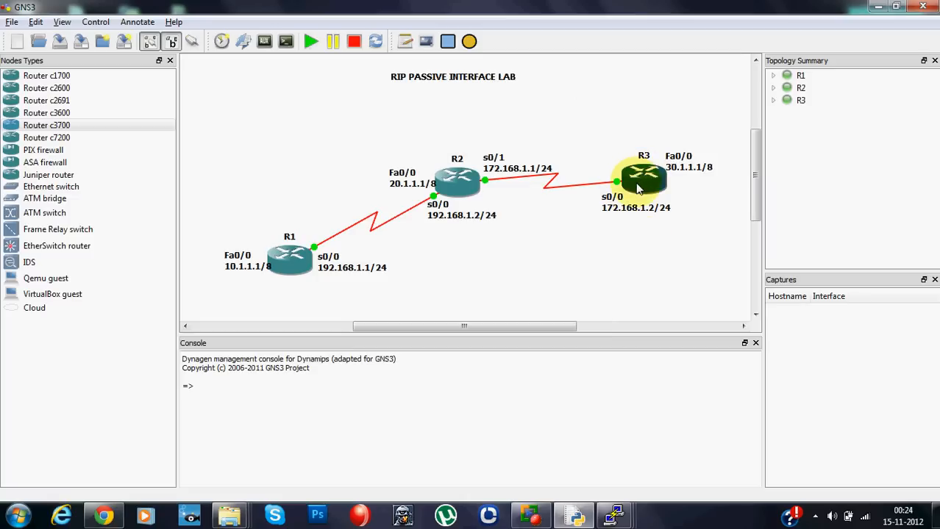
mouse_move(639, 188)
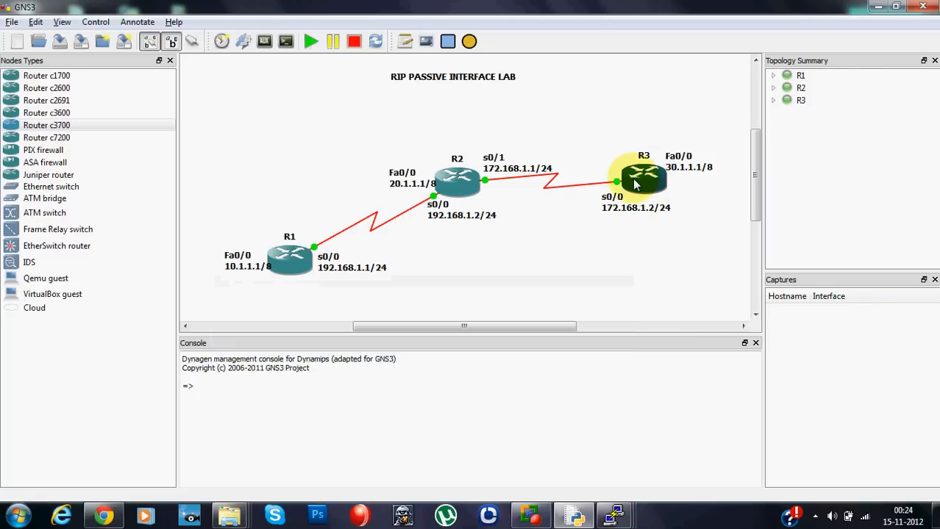
mouse_move(474, 179)
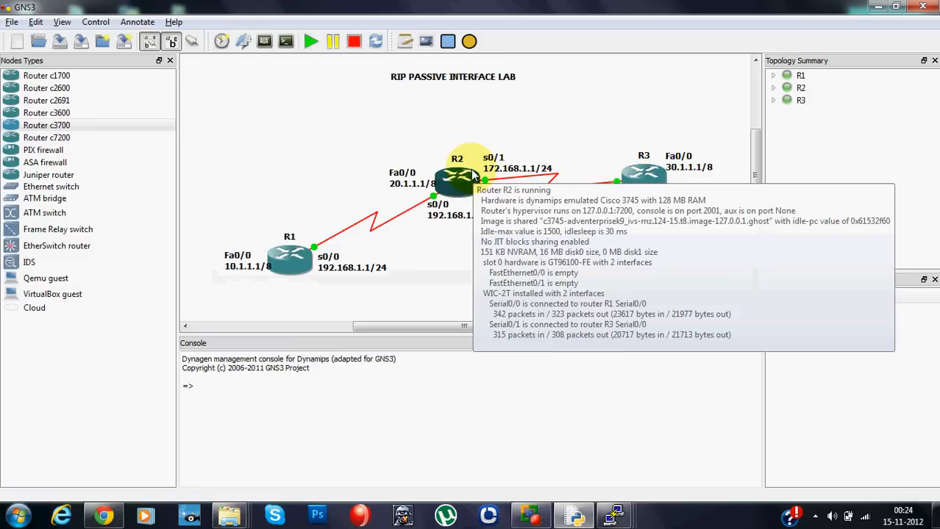
- On the R3 console, enter global configuration mode with "conf t" and open RIP configuration with "router rip"
mouse_move(294, 254)
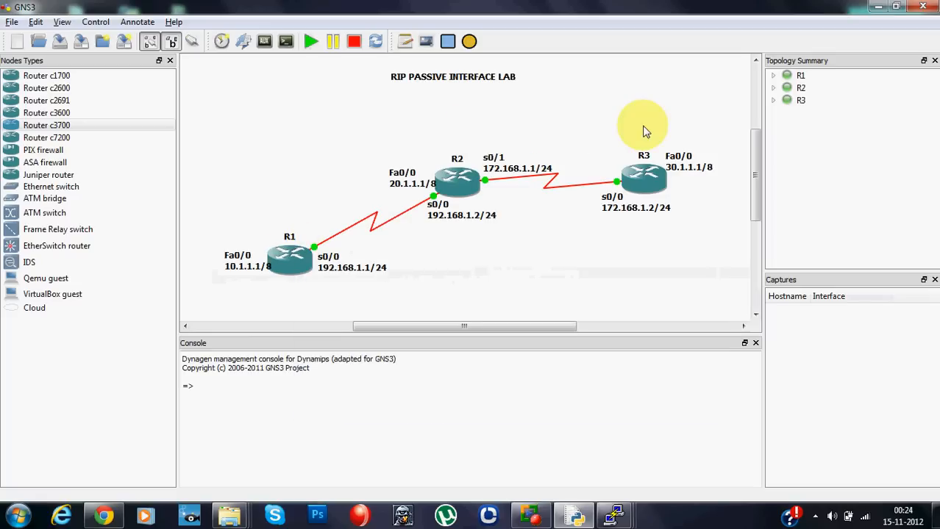
left_click(615, 516)
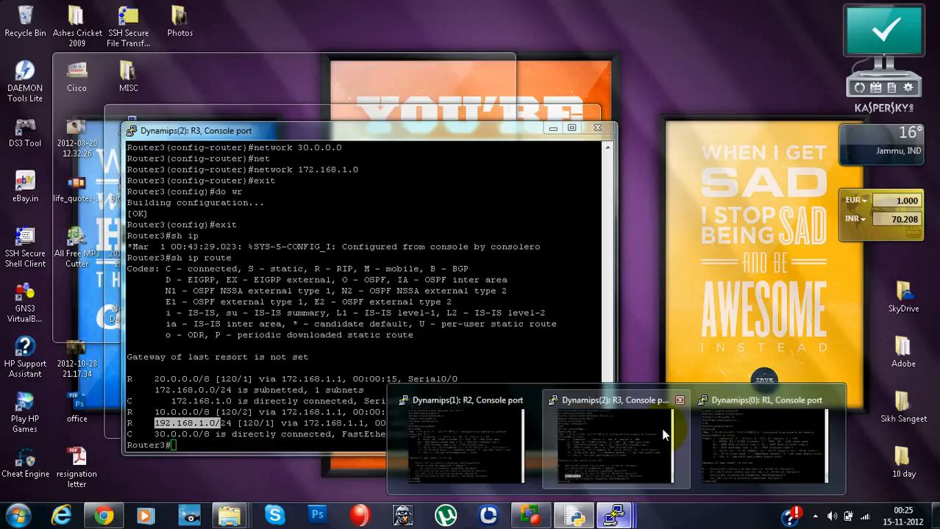
left_click(666, 434)
left_click(361, 418)
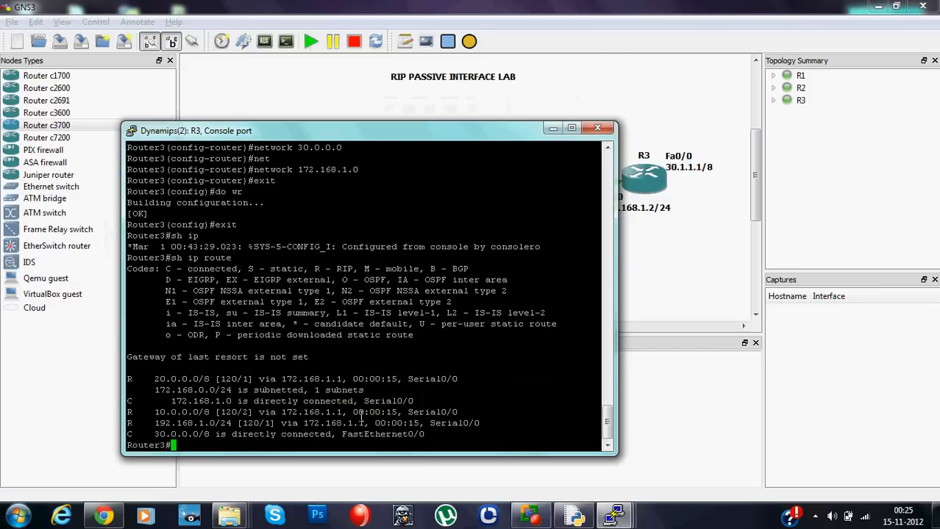
key("Return")
type("conf t")
key("Return")
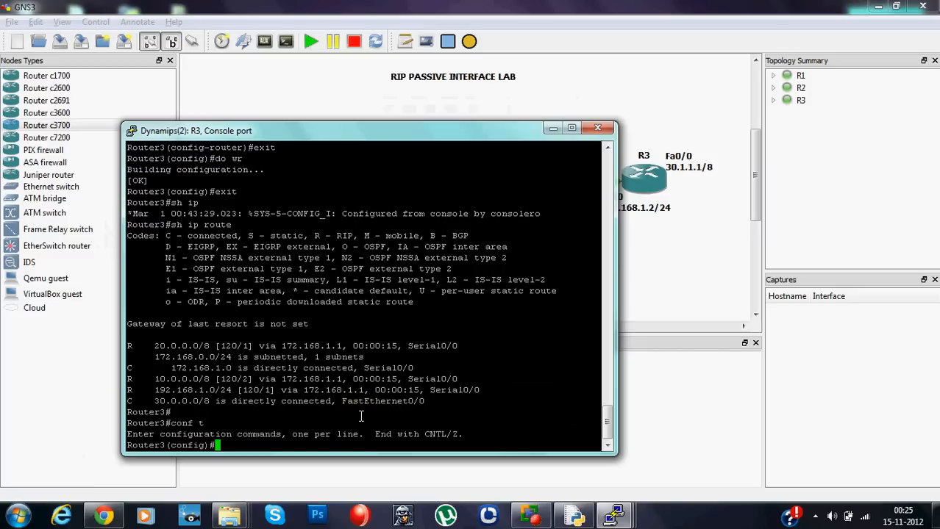
type("router rip")
key("Return")
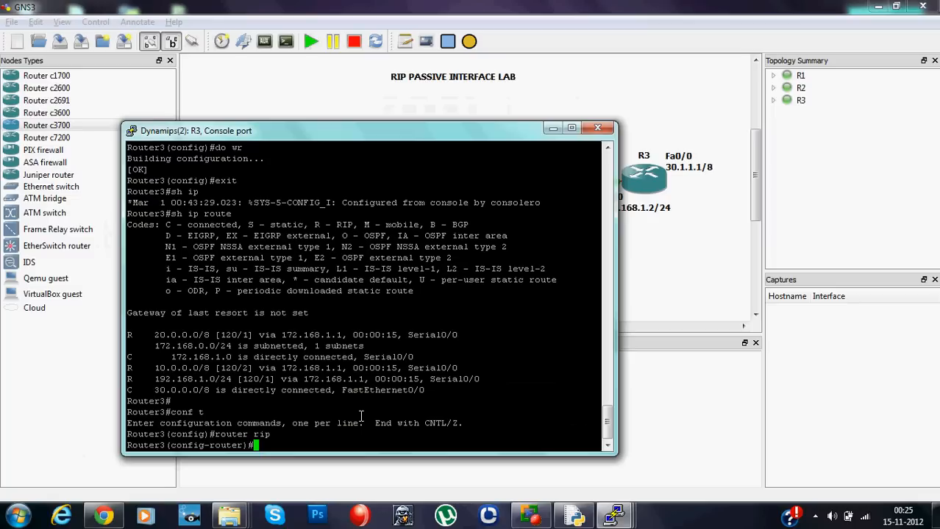
- List the interface types accepted by the "passive-interface" command on R3 and find the Serial option
type("pas")
key("Tab")
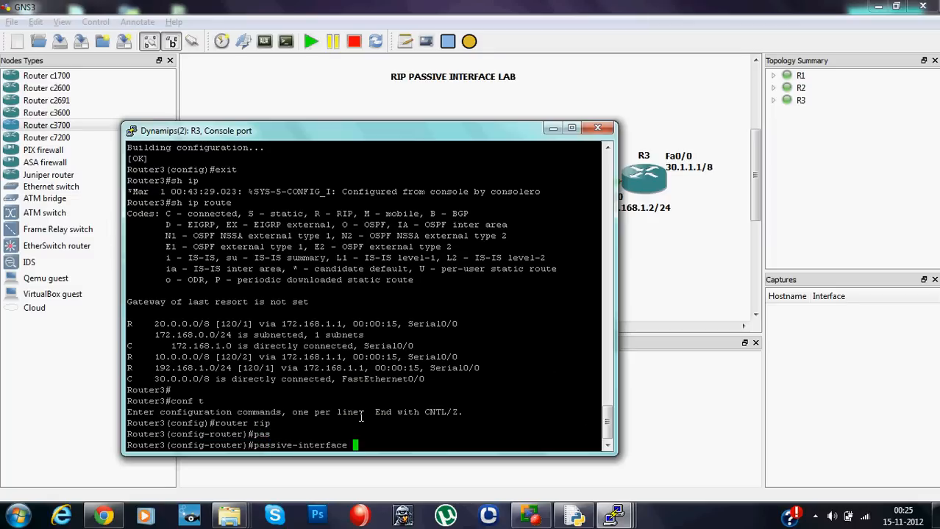
type("?")
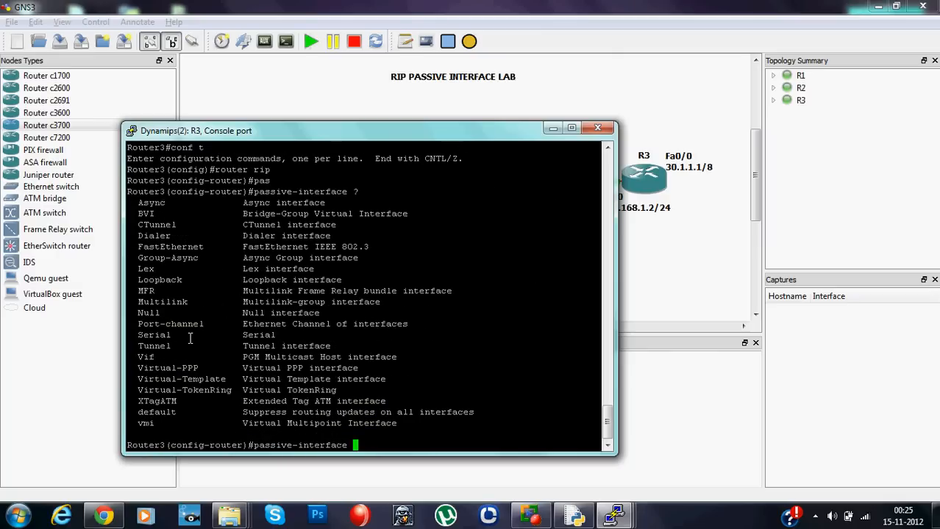
left_click_drag(181, 337, 138, 336)
- Make serial0/0 a RIP passive interface on R3 with "passive-interface serial0/0", checking the interface in the topology diagram before running it
type("s")
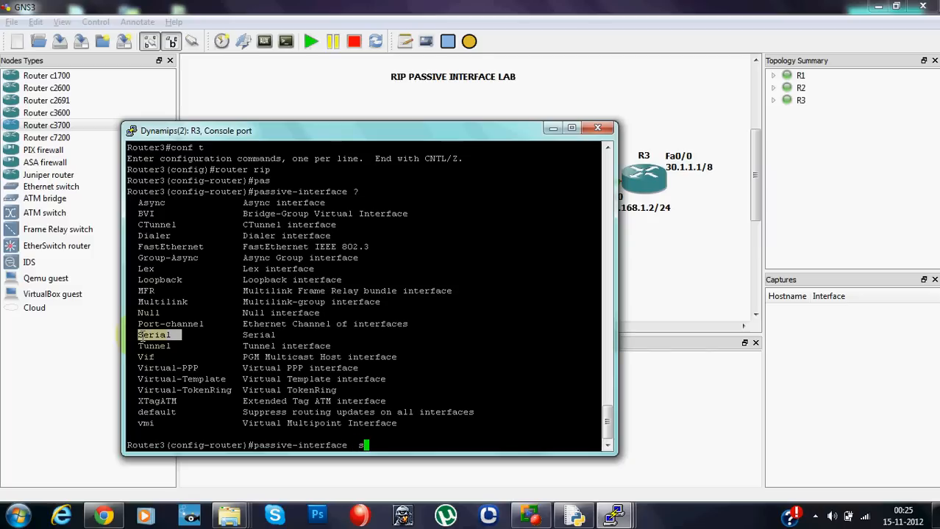
key("BackSpace")
key("BackSpace")
type("serial0/0")
left_click(659, 262)
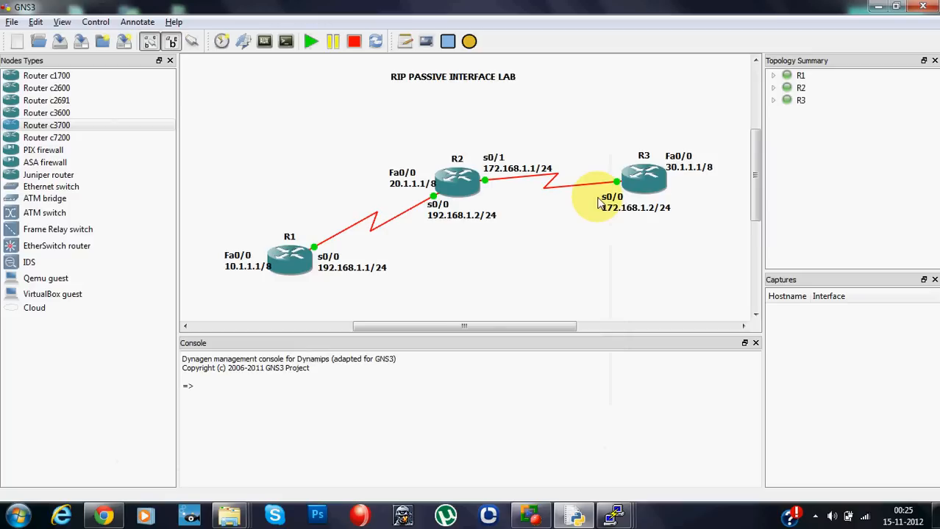
left_click(615, 515)
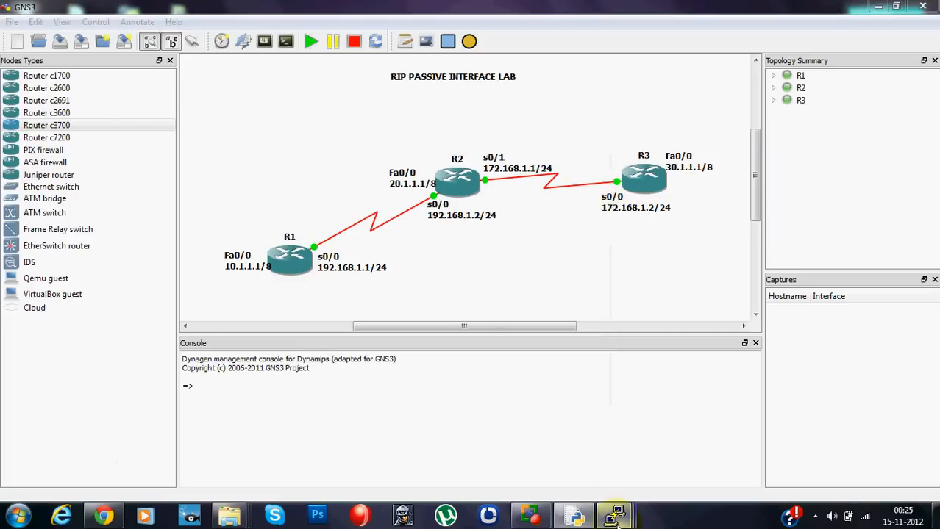
left_click(748, 445)
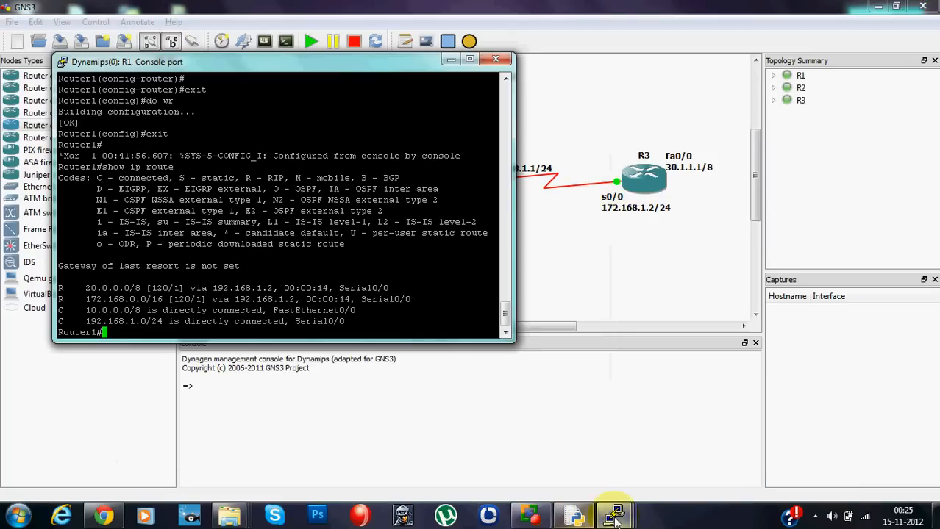
mouse_move(615, 516)
left_click(630, 447)
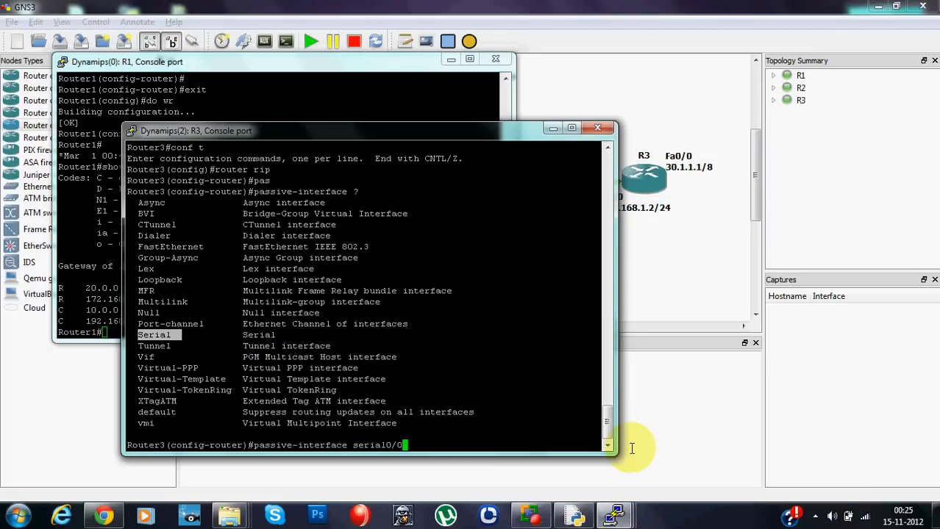
key("Return")
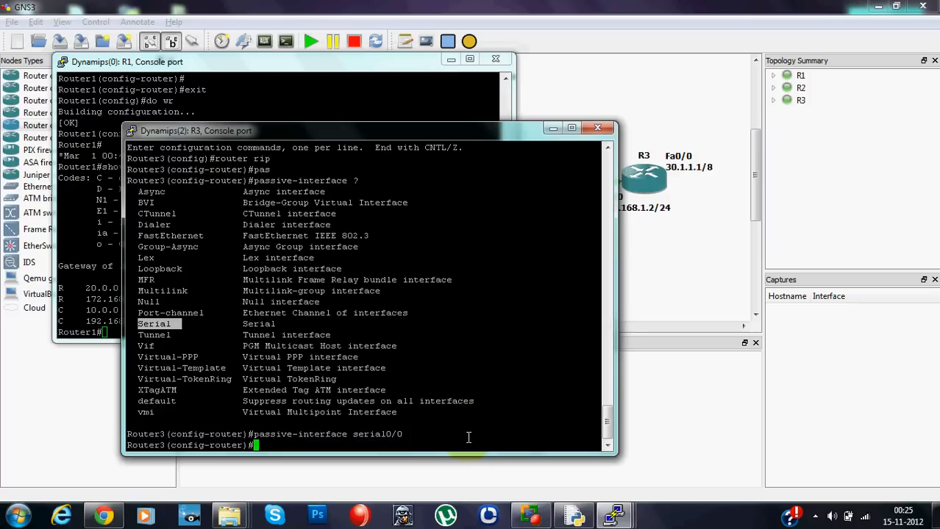
- Leave RIP configuration mode on R3 and save the configuration with "do wr"
type("exi")
key("Return")
type("do wr")
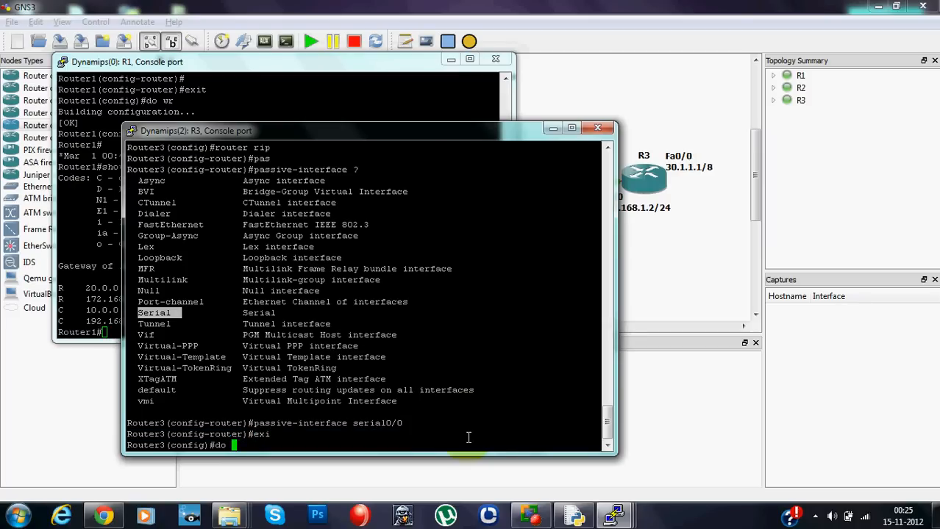
key("Return")
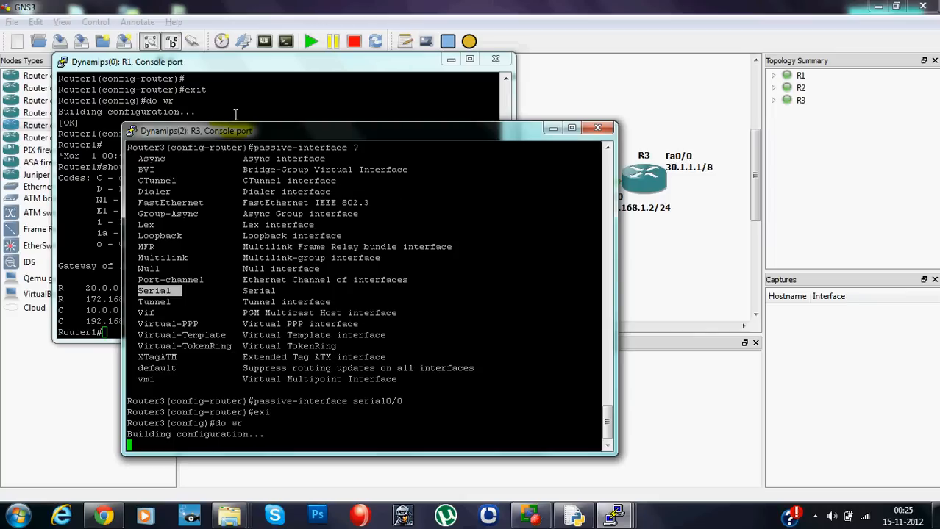
- Check the R1 and R3 consoles and review R3's s0/0 interface in the topology diagram
left_click(288, 81)
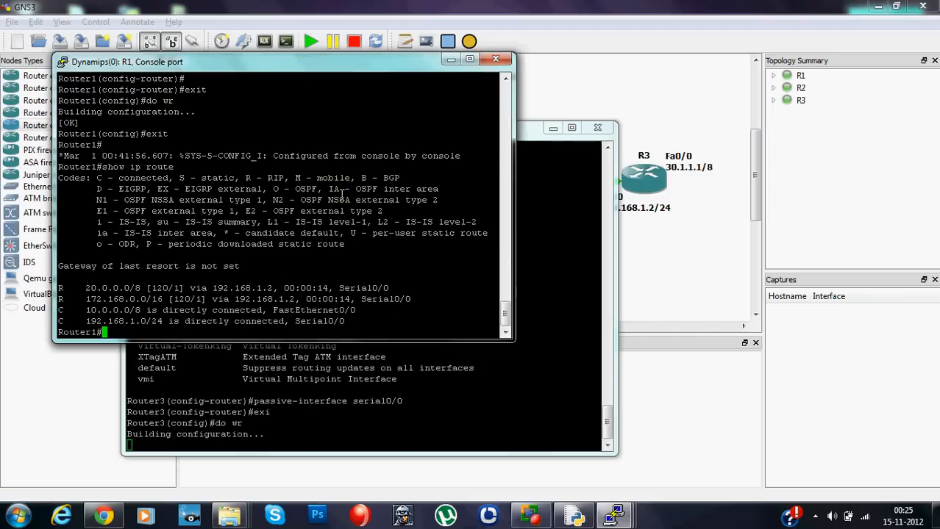
left_click(408, 440)
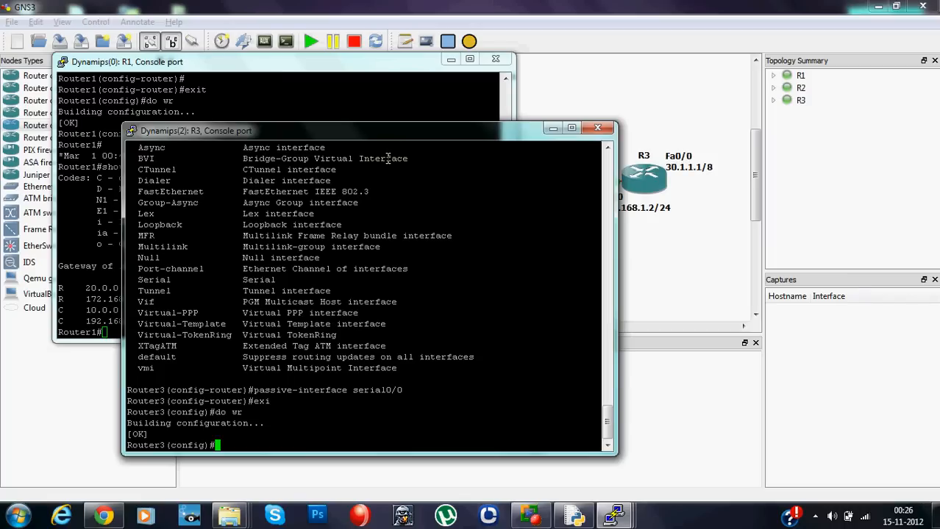
left_click(661, 204)
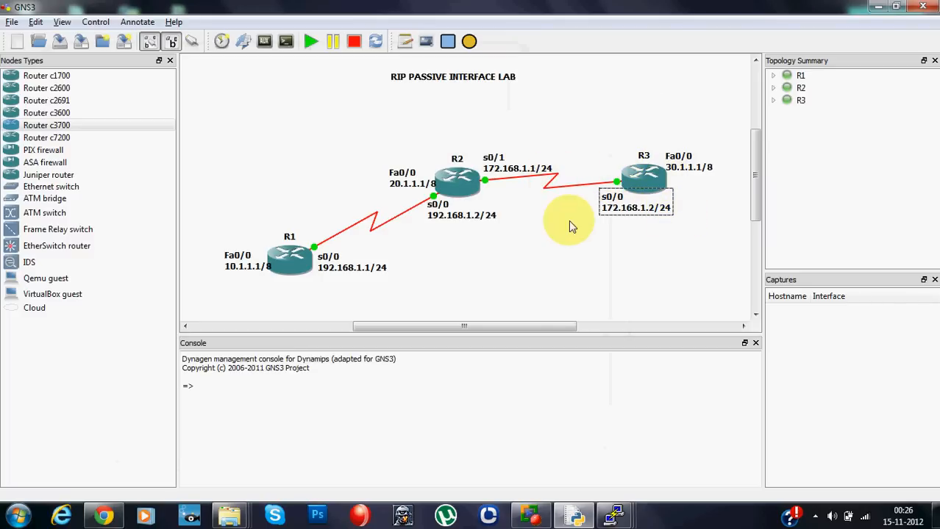
left_click(634, 277)
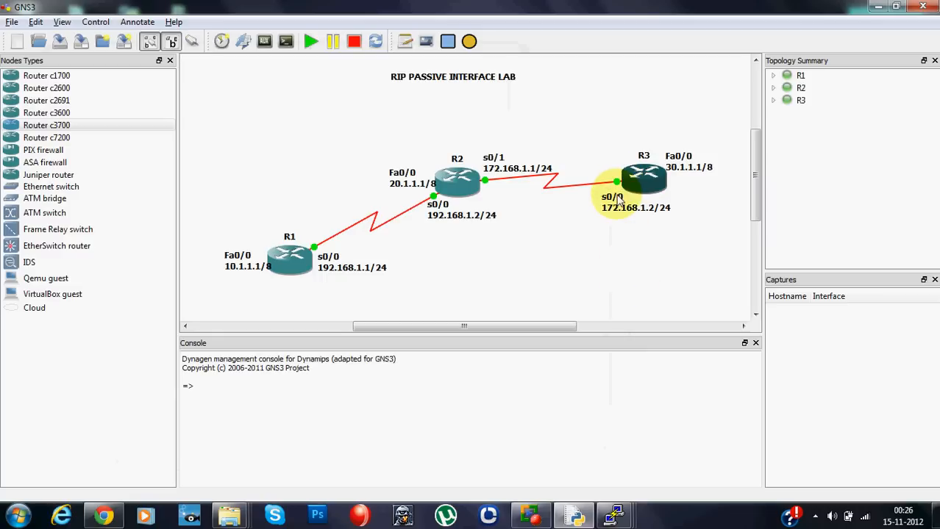
- Display R1's routing table with "sh ip ro" and examine the 20.0.0.0/8 and 30.0.0.0/8 RIP routes
left_click(616, 517)
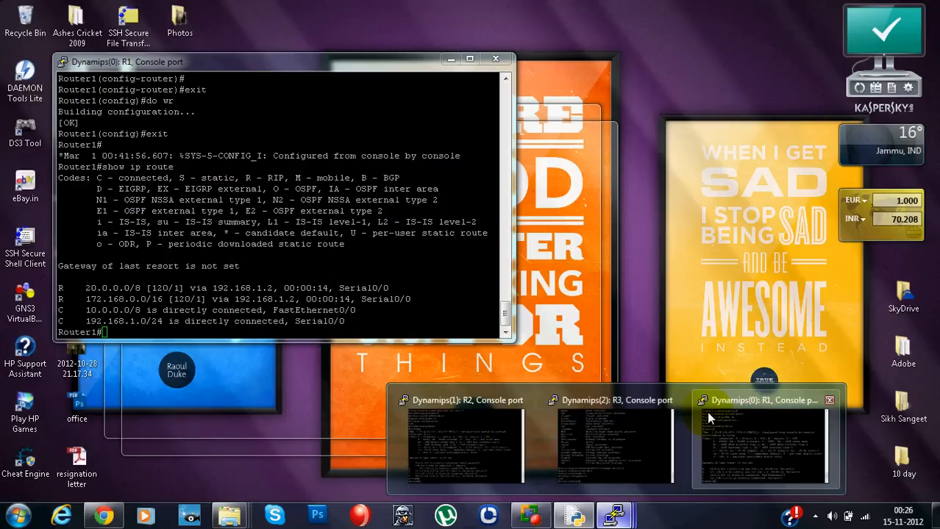
left_click(710, 418)
type("sh ip ro")
key("Return")
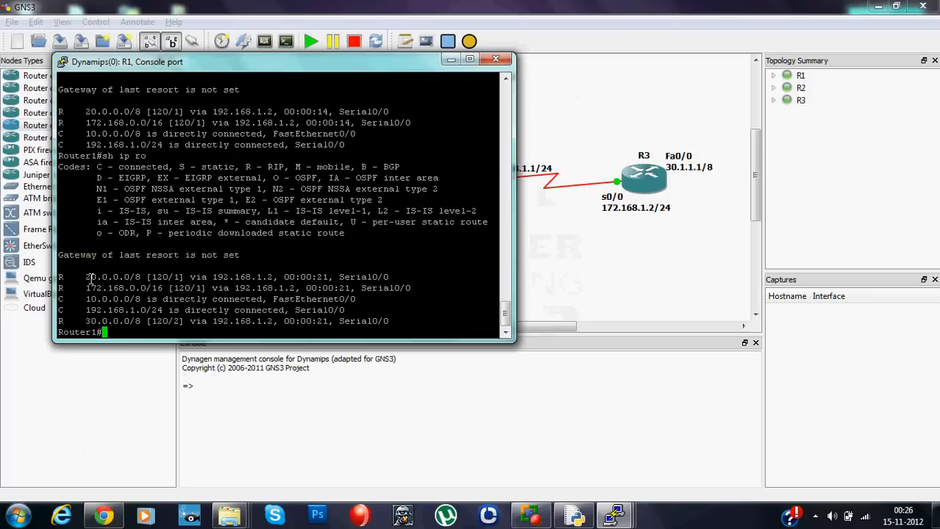
left_click_drag(91, 277, 133, 280)
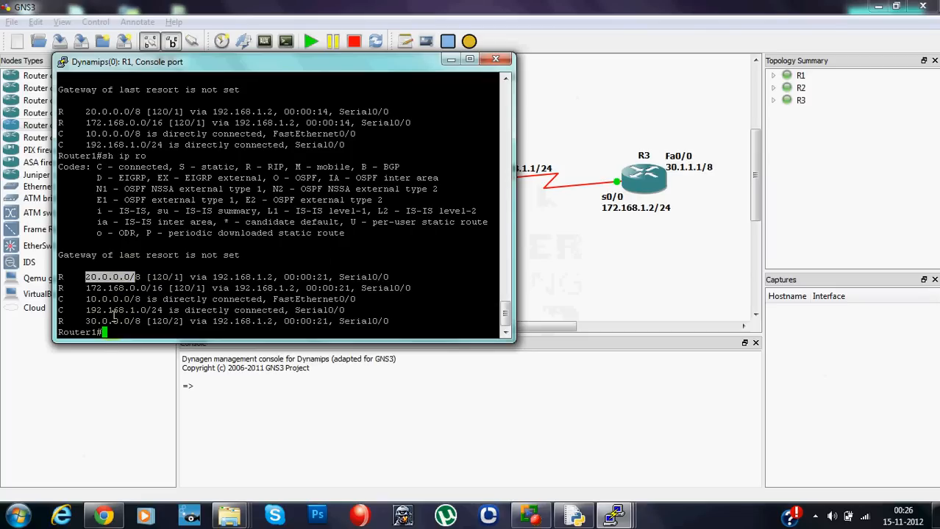
left_click_drag(89, 321, 140, 321)
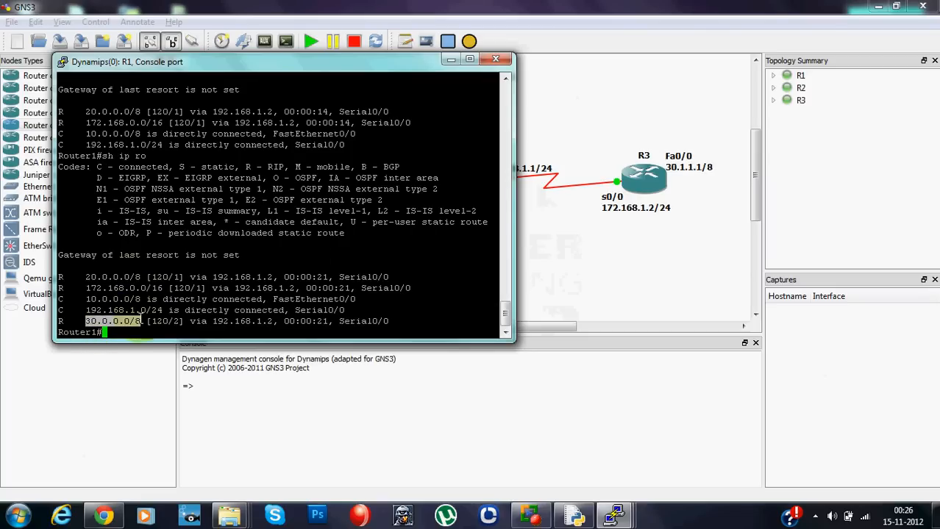
- Review the routers in the topology diagram, return to the R1 console and rerun "sh ip ro" twice
left_click(656, 234)
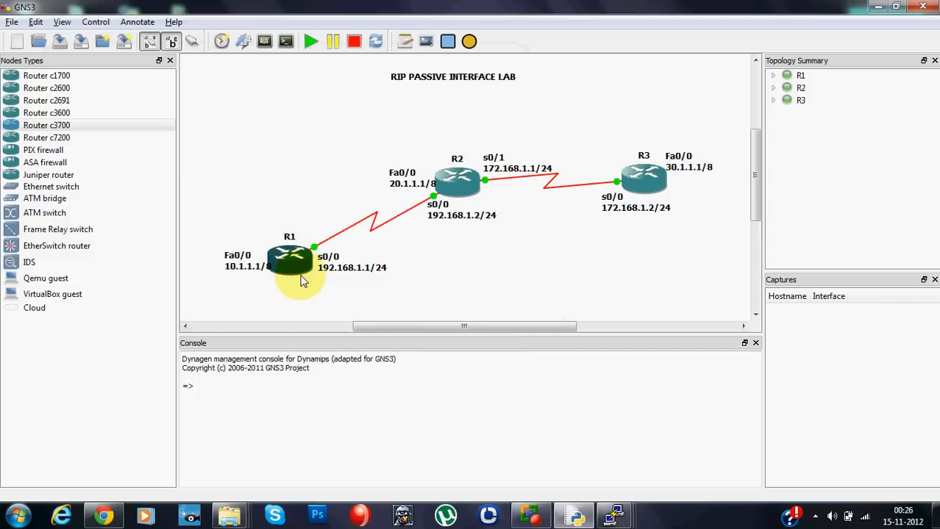
left_click(617, 515)
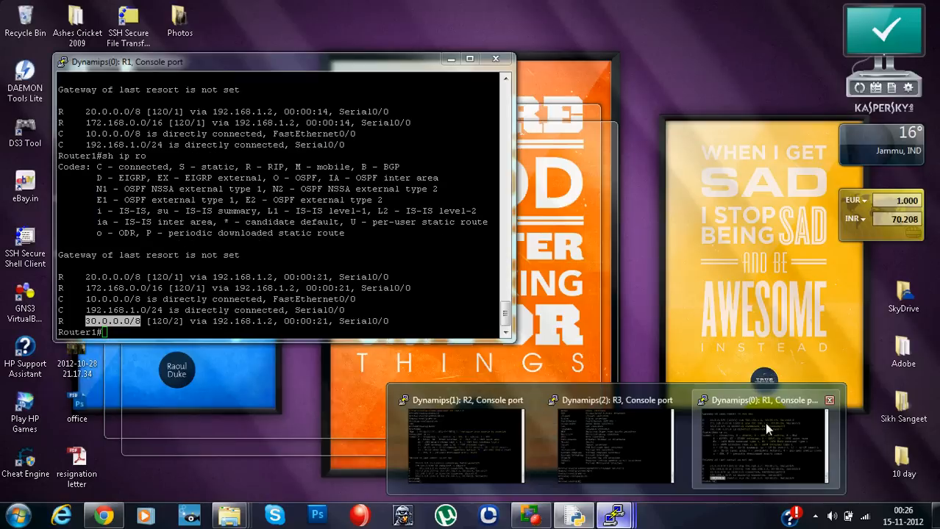
left_click(764, 423)
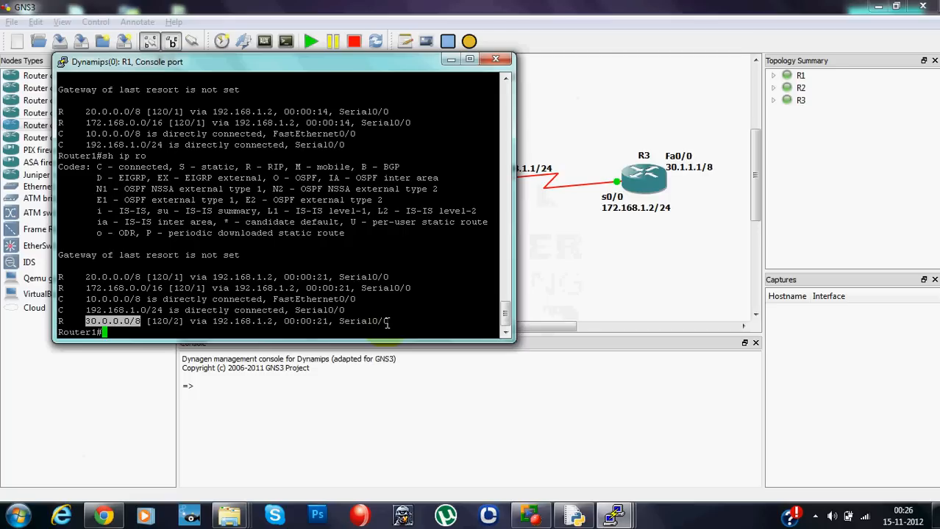
left_click(355, 323)
key("Up")
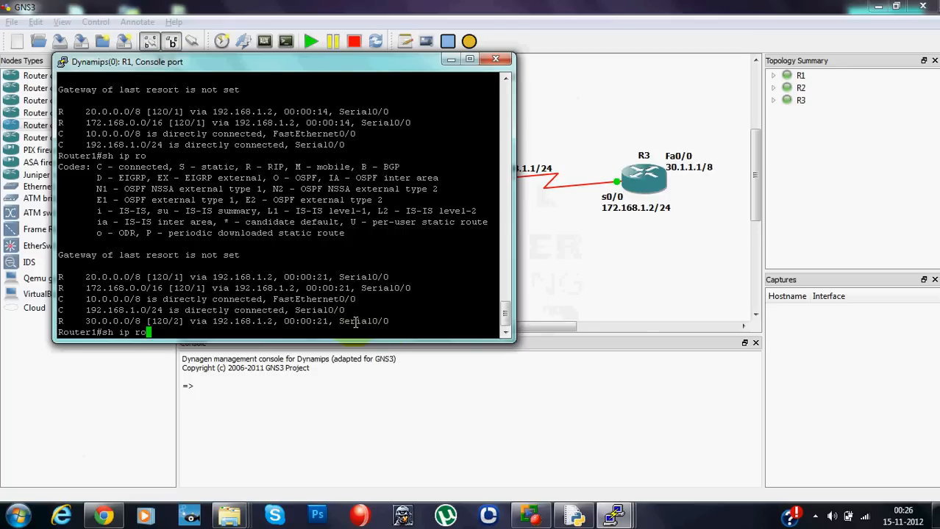
key("Return")
key("Up")
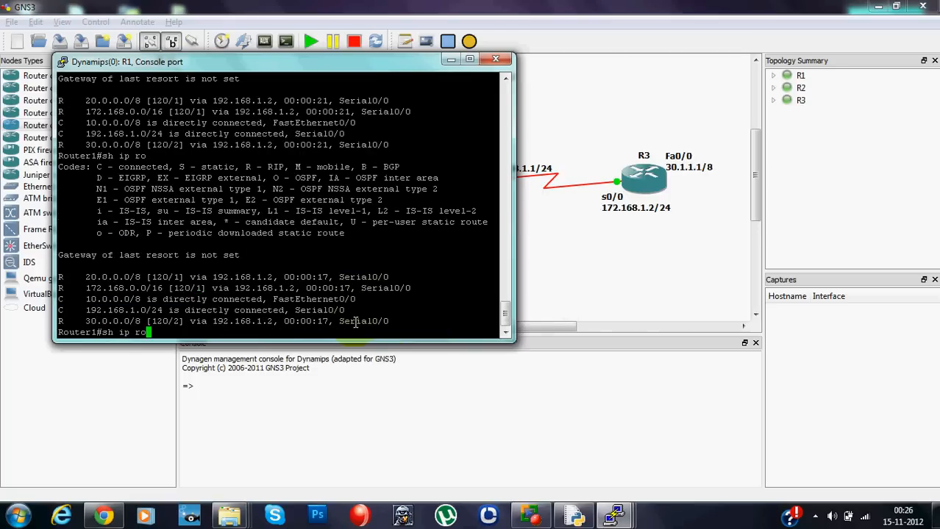
key("Return")
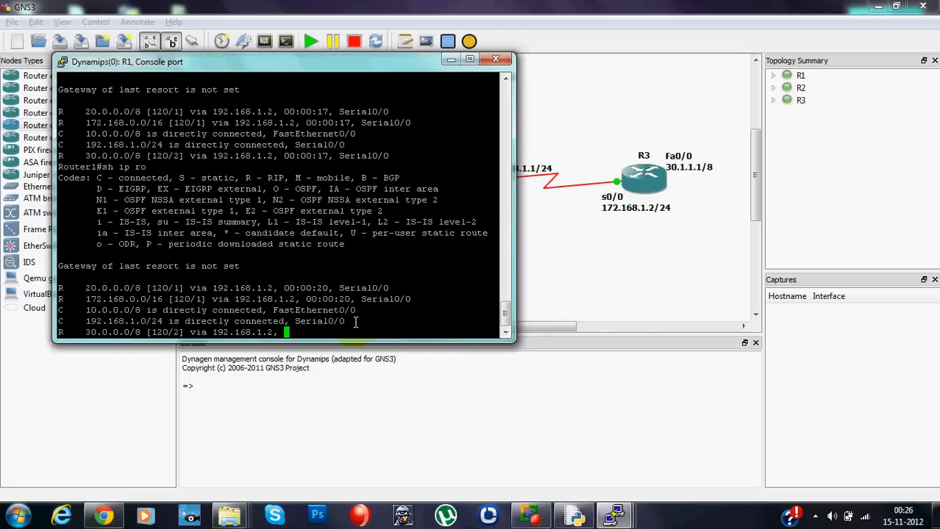
- Look at R2 in the topology diagram, switch to the R2 console and display its routing table with "sh ip route"
left_click(558, 231)
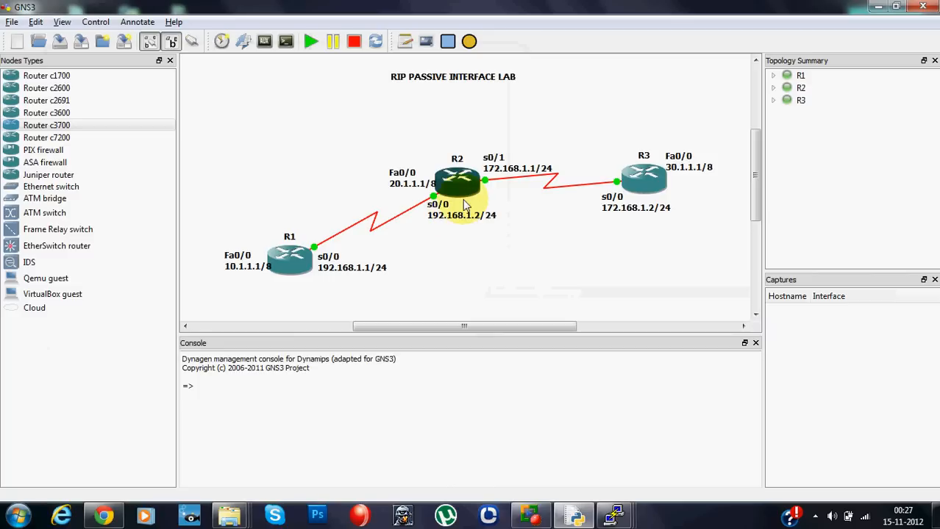
right_click(463, 192)
left_click(440, 275)
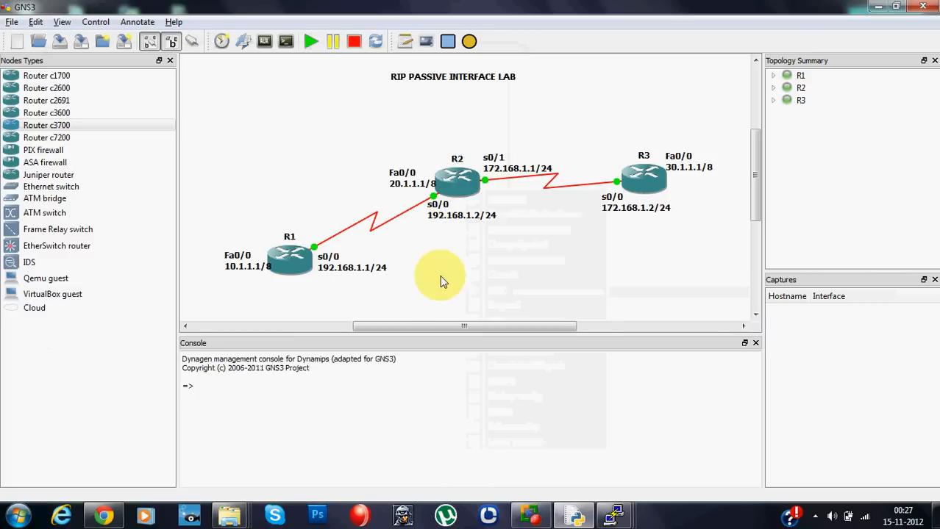
mouse_move(609, 520)
left_click(626, 434)
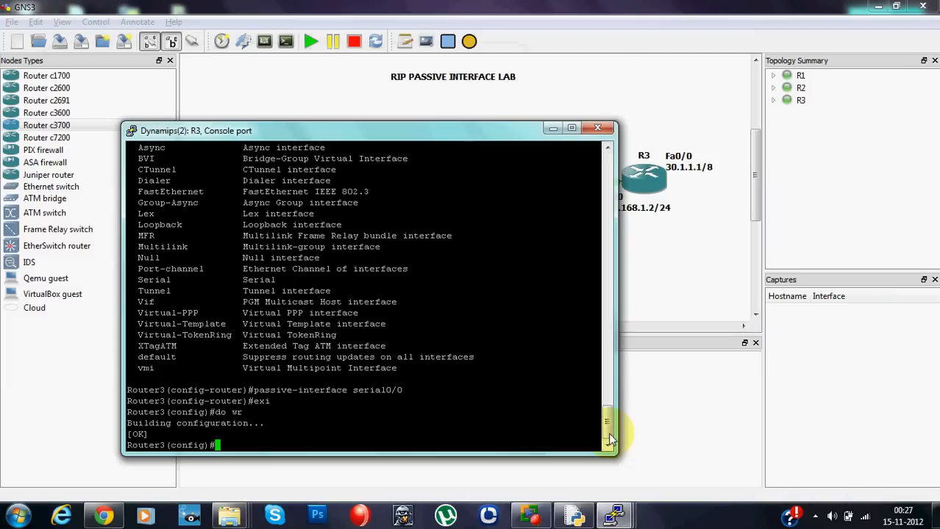
left_click(614, 519)
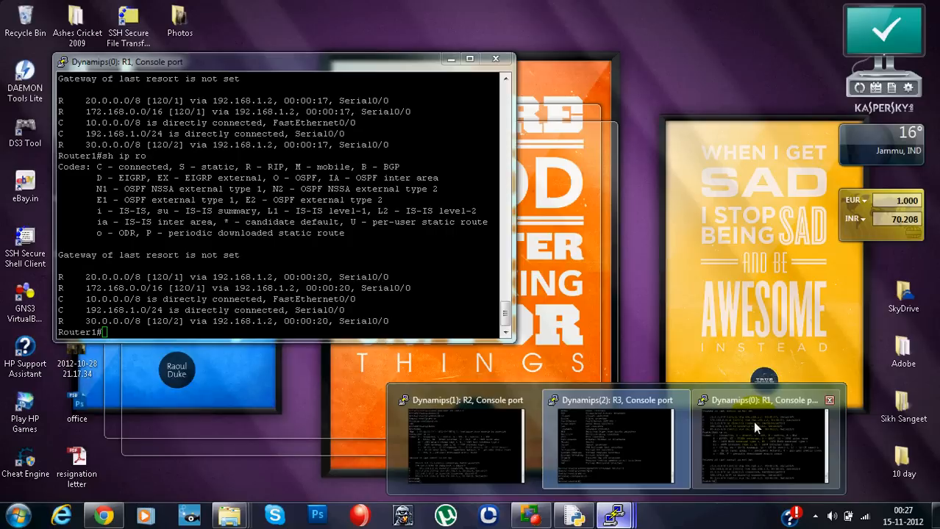
left_click(488, 439)
type("sh ip ro")
key("Tab")
key("Return")
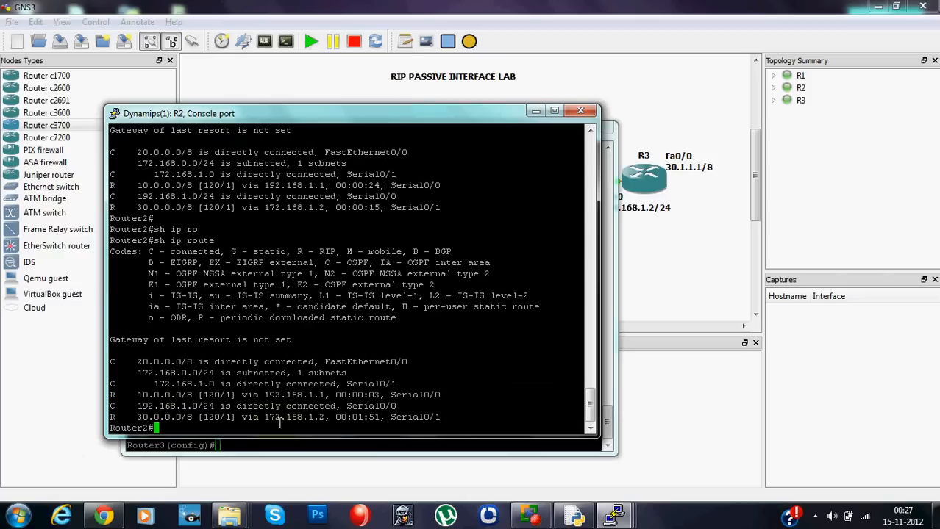
- Return to the R1 console and rerun "sh ip ro" repeatedly to watch the update timers of the RIP routes
mouse_move(614, 513)
left_click(451, 433)
mouse_move(621, 513)
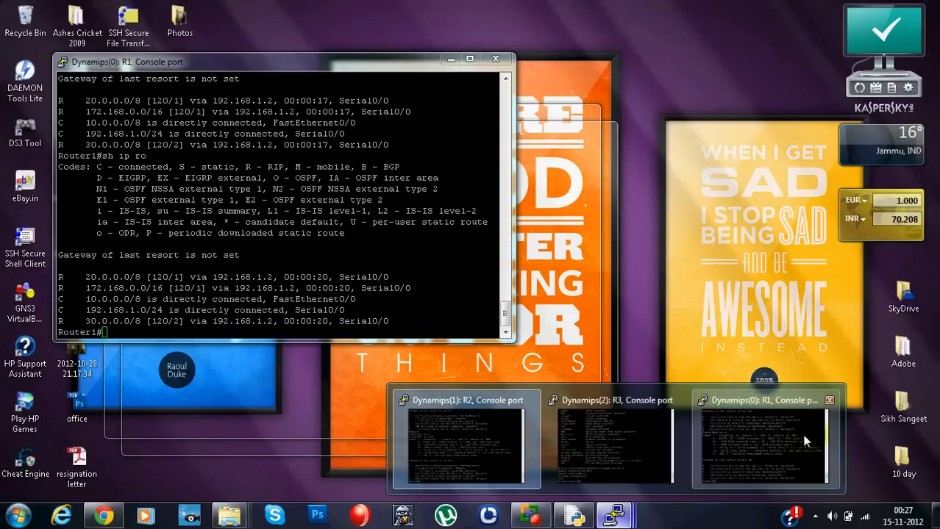
left_click(803, 436)
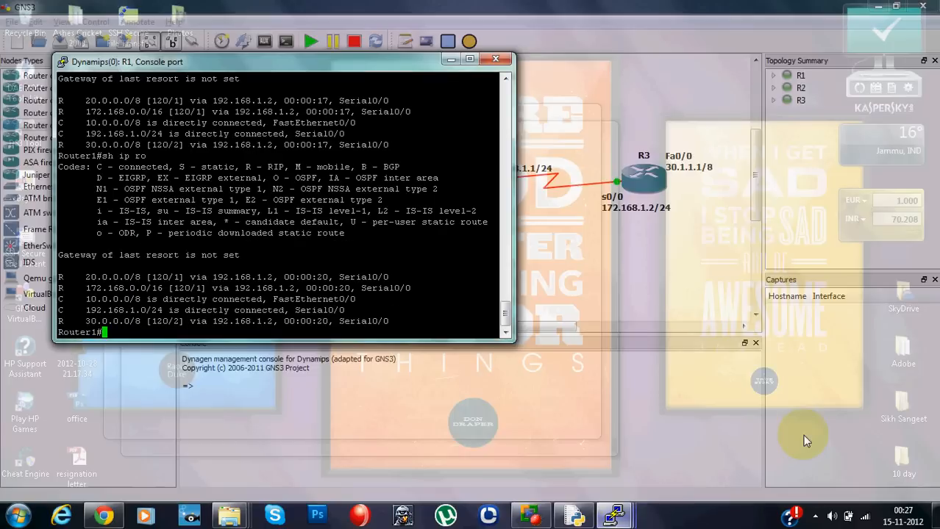
key("Up")
key("Return")
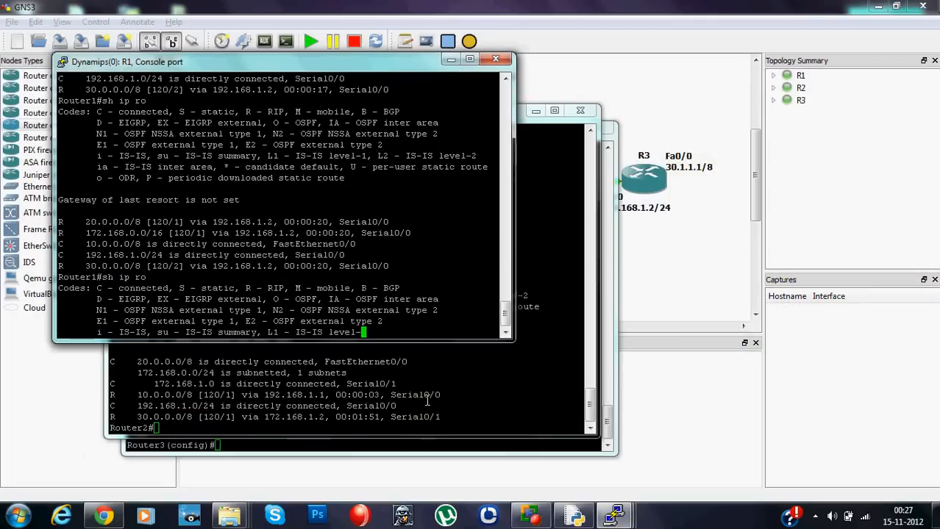
key("Up")
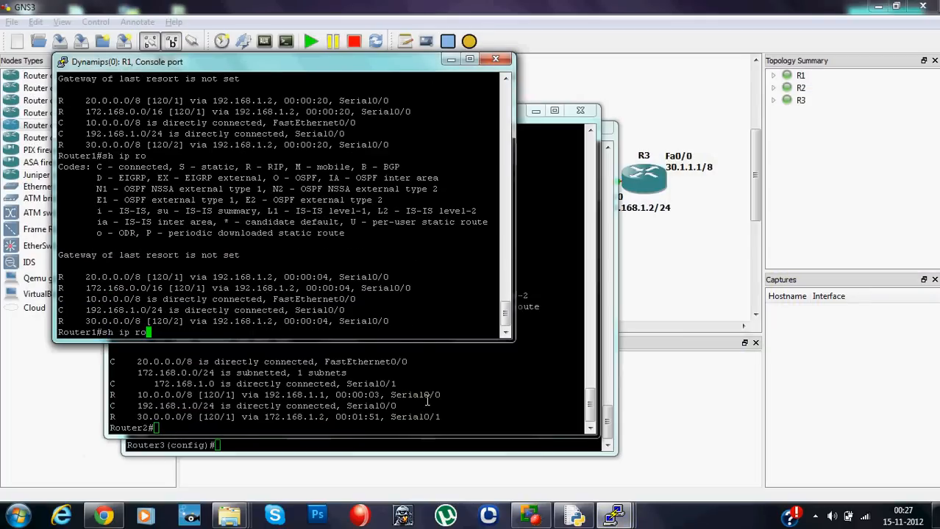
key("Return")
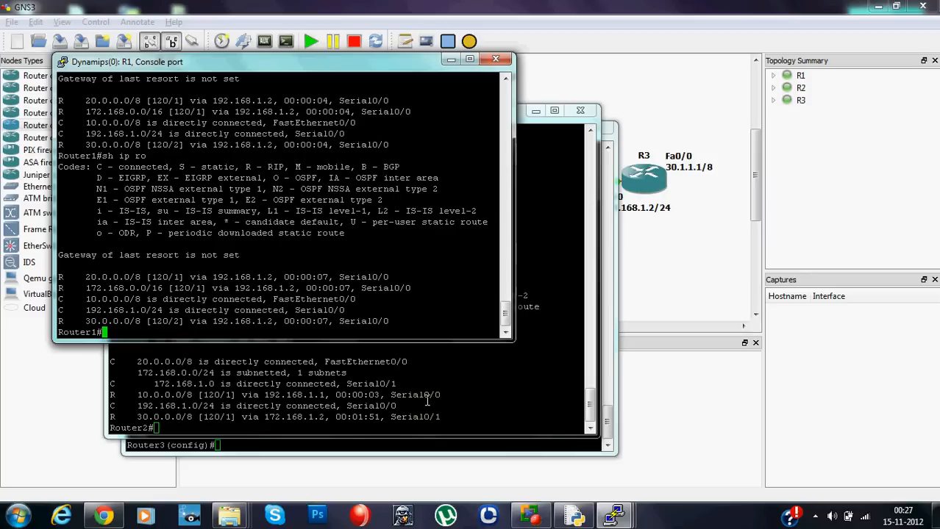
type("sh ip ro")
key("Return")
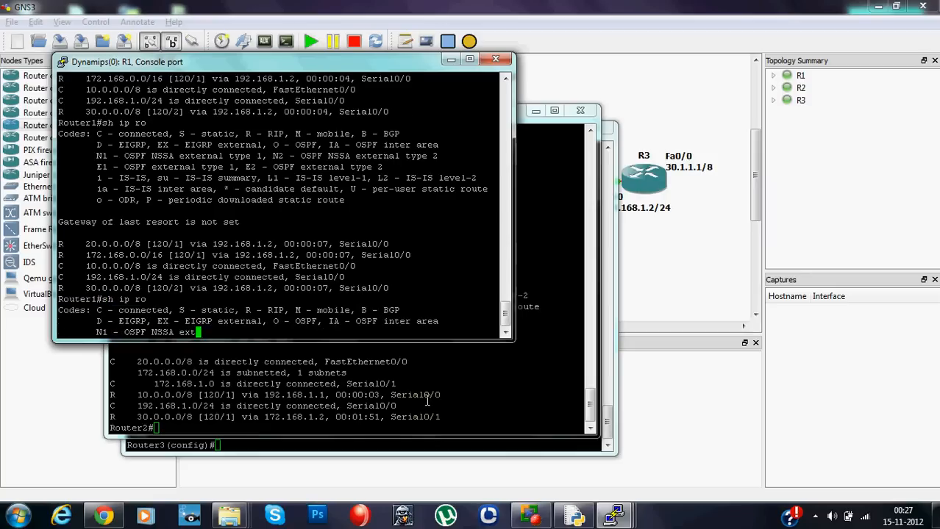
type("sh ip ro")
key("Return")
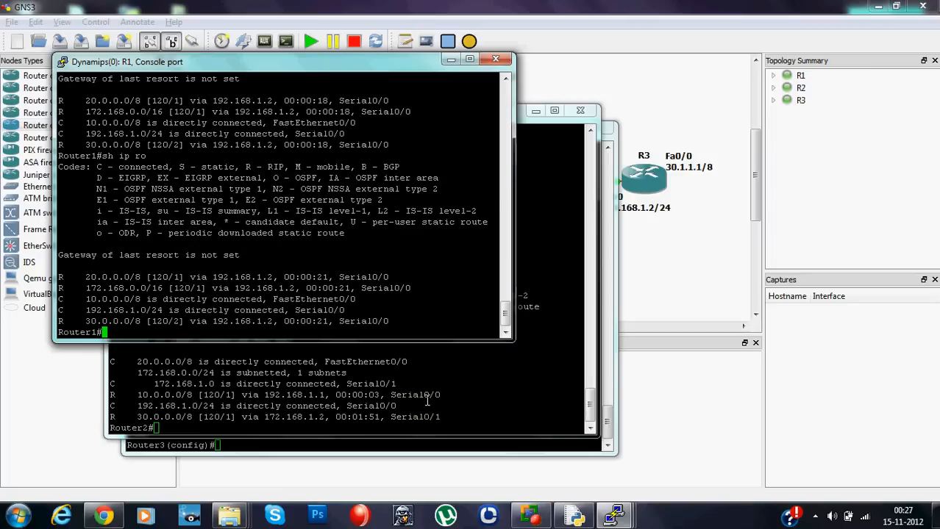
key("Up")
key("Return")
key("Up")
key("Return")
key("Up")
key("Return")
key("Up")
key("Return")
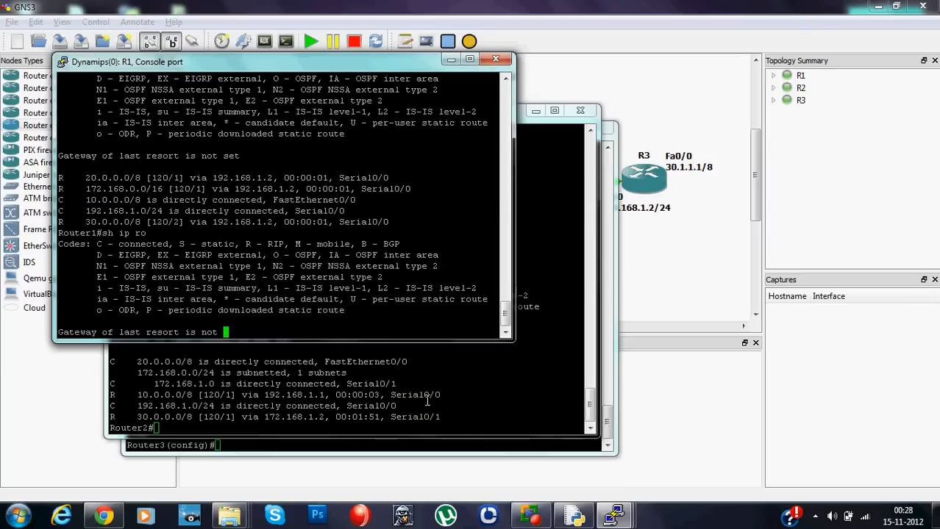
- Switch to the R2 console and rerun "sh ip route" four times to watch the timer of the 30.0.0.0/8 route
left_click(329, 418)
key("Up")
key("Return")
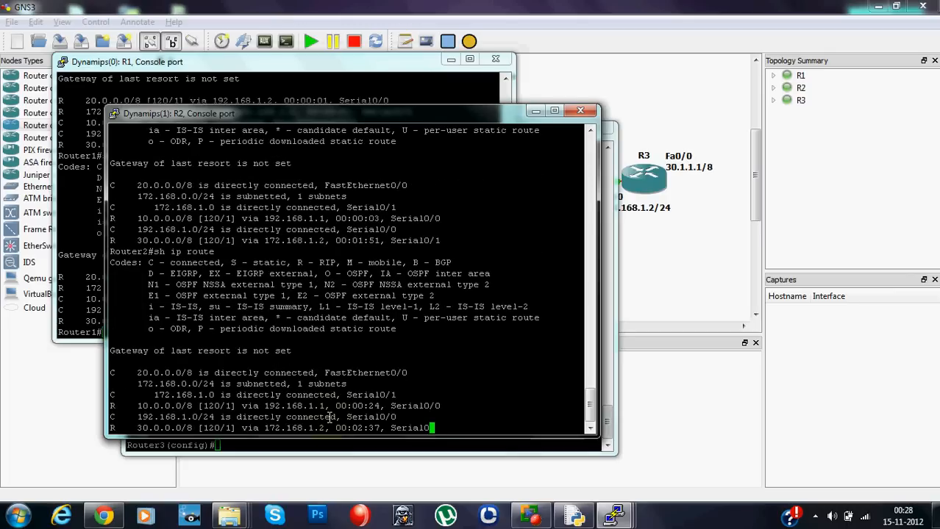
key("Up")
key("Return")
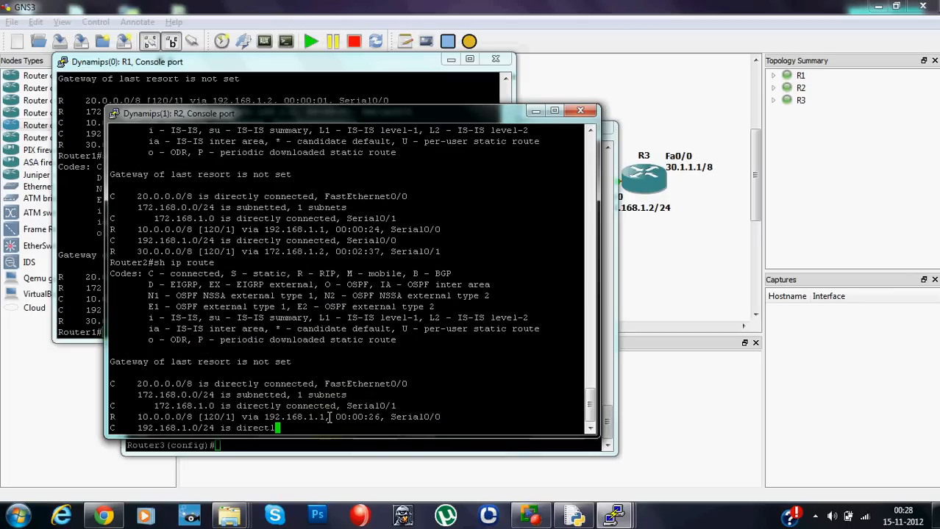
key("Up")
key("Return")
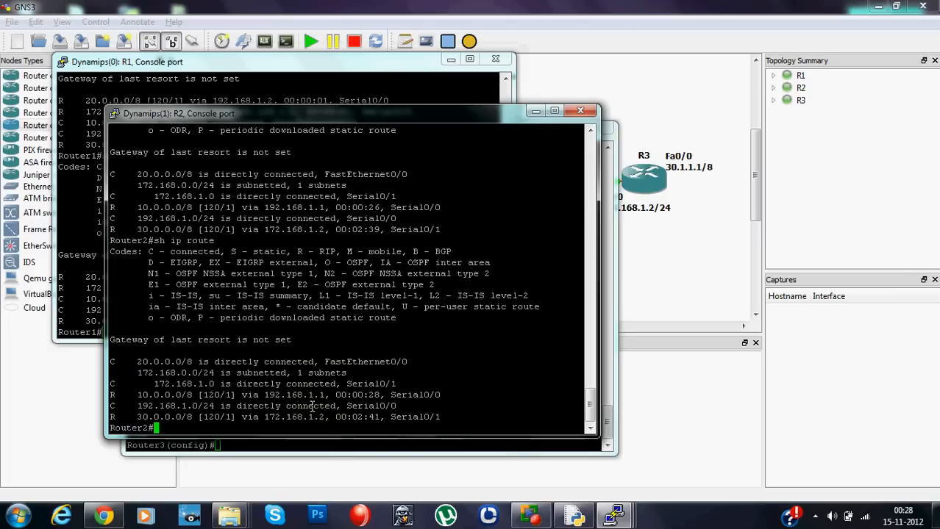
key("Up")
key("Return")
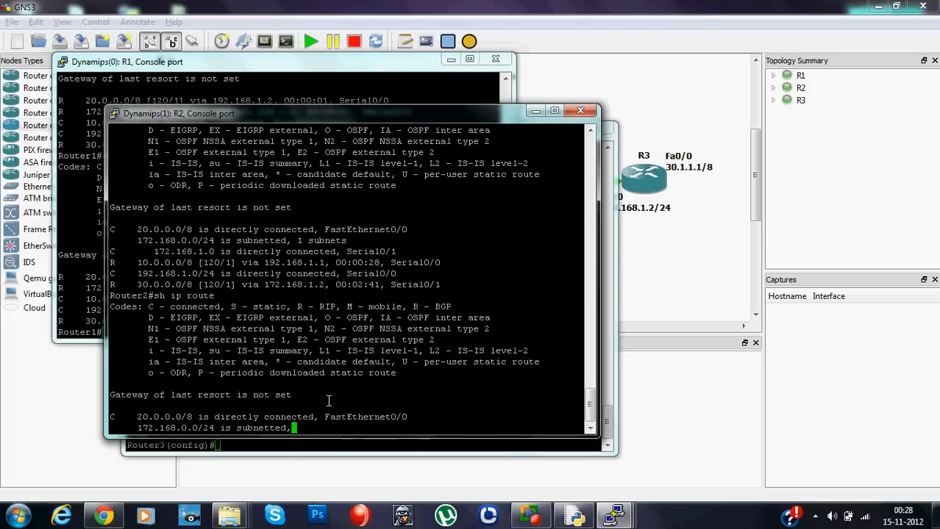
- Go back to the R1 console and display its routing table with "sh ip ro" four more times
left_click(71, 287)
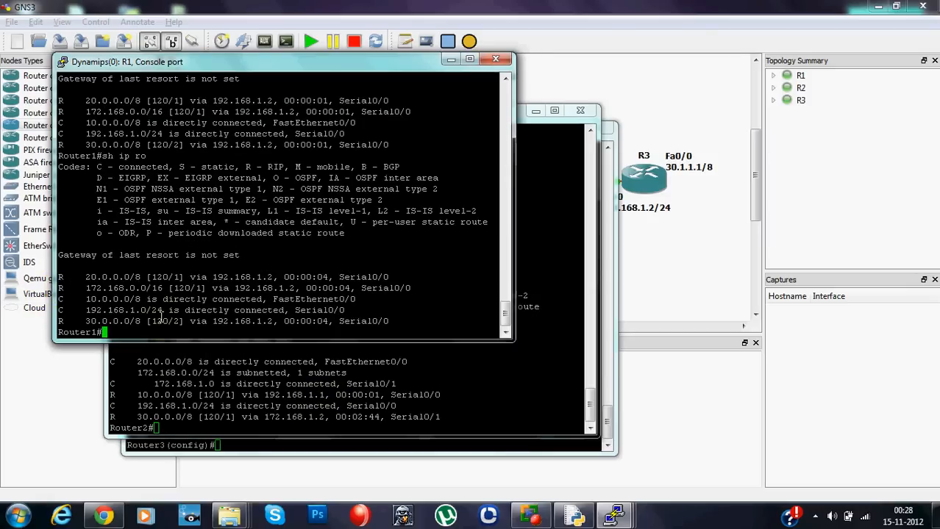
type("sh ip ro")
key("Return")
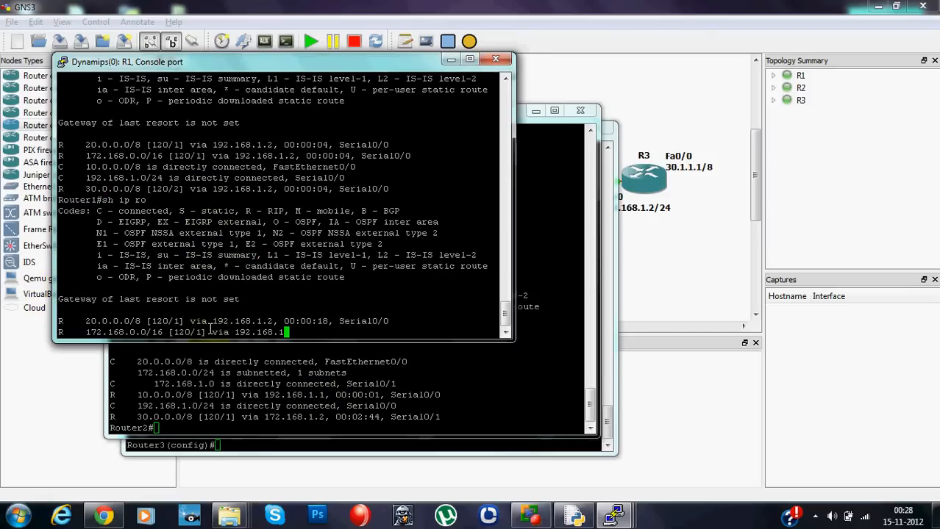
key("Up")
key("Return")
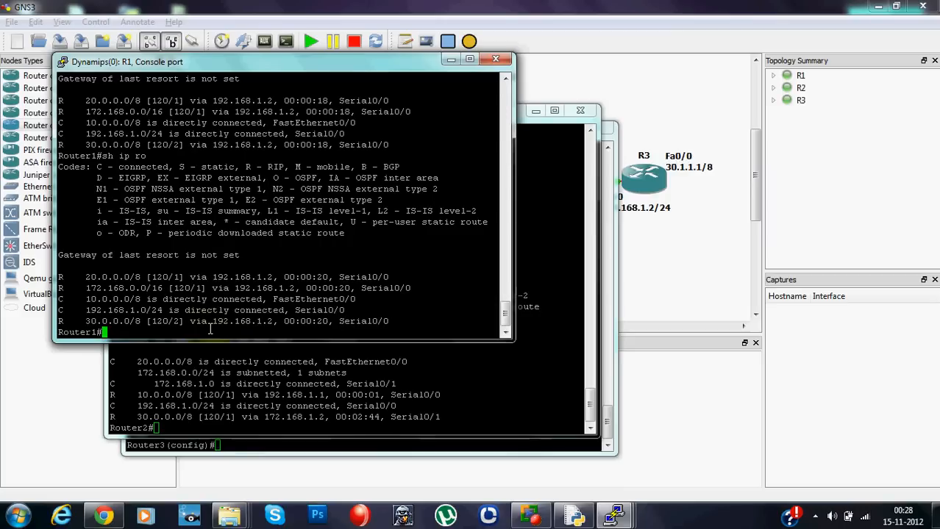
key("Up")
key("Return")
key("Up")
key("Return")
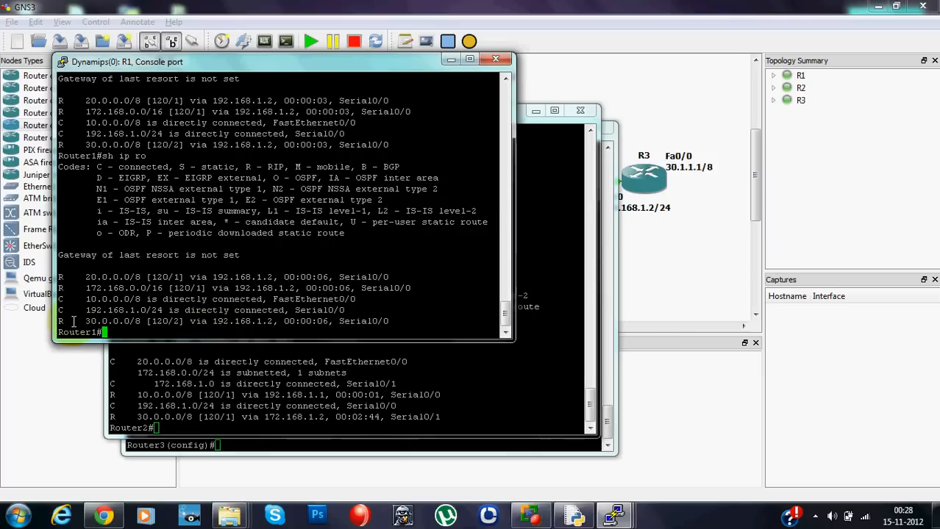
- Highlight and examine the 30.0.0.0/8 RIP route in R1's latest routing table
left_click_drag(79, 322, 149, 329)
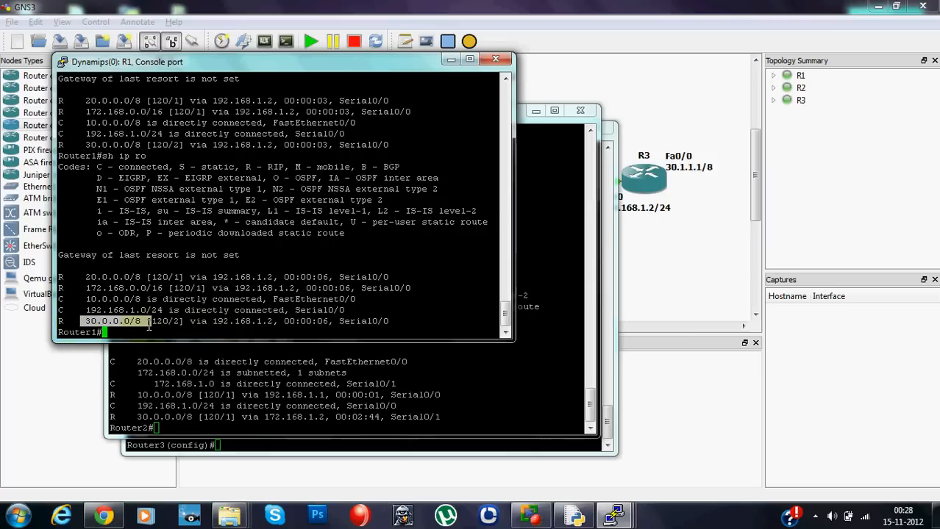
left_click(128, 324)
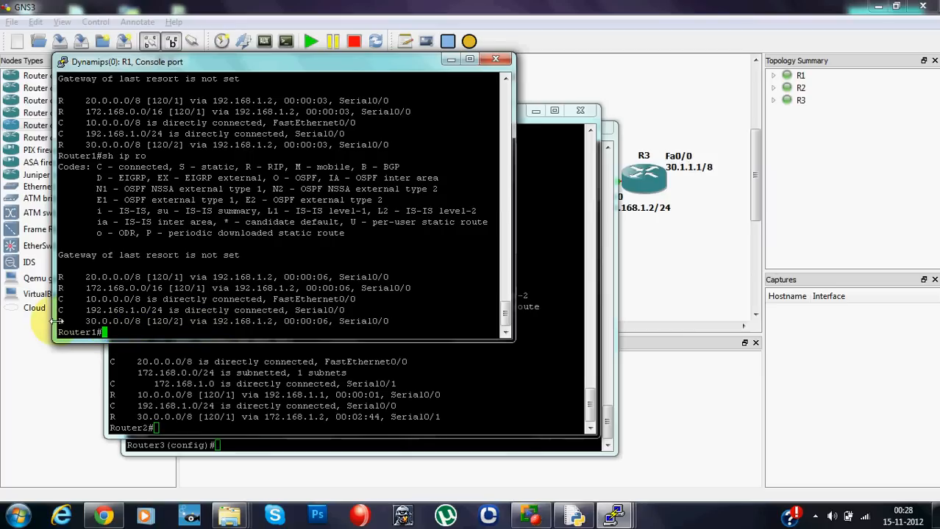
left_click_drag(56, 321, 62, 322)
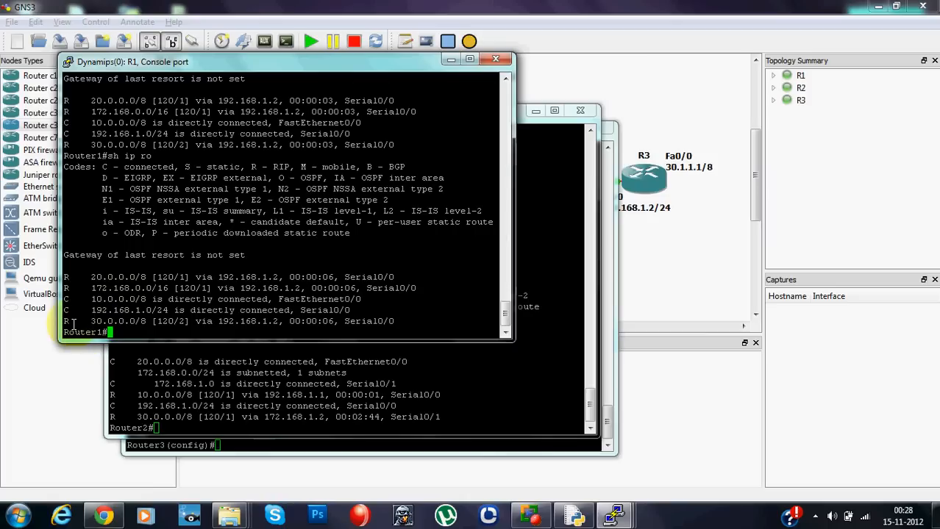
left_click_drag(74, 324, 397, 317)
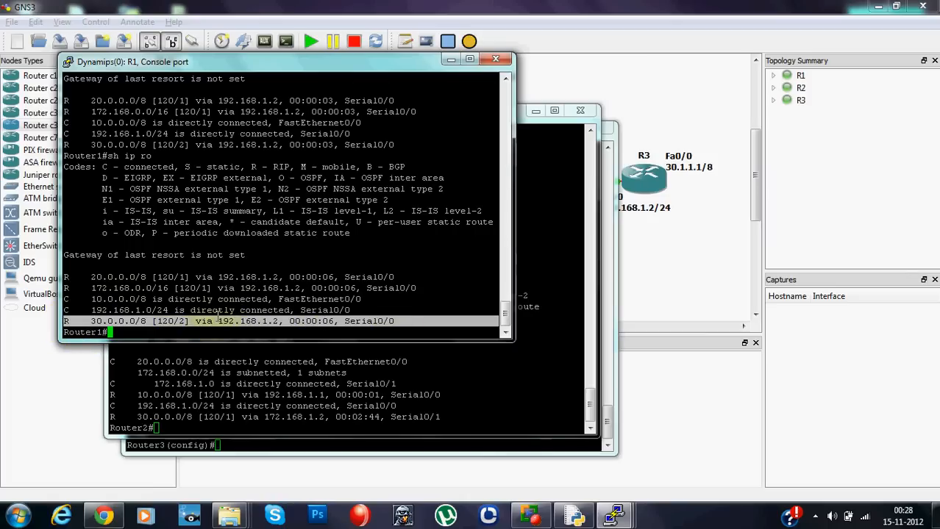
left_click(373, 298)
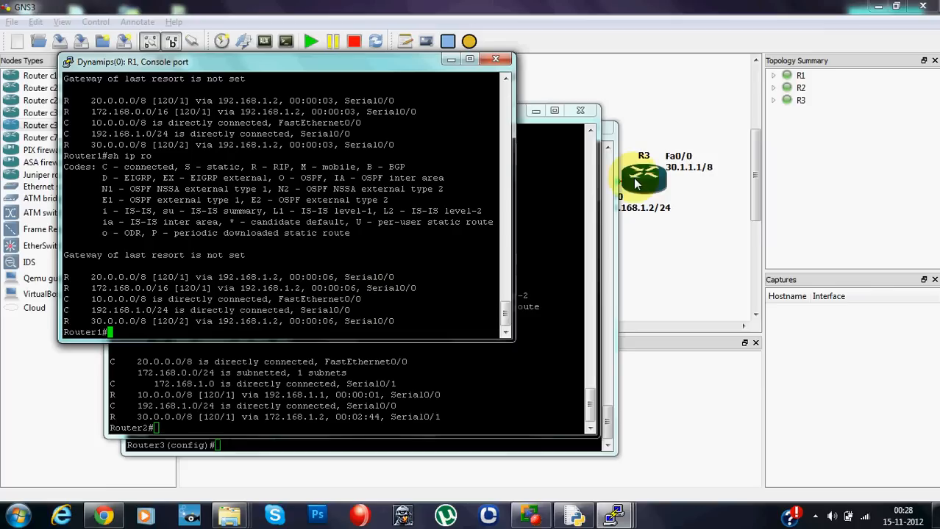
- In the R3 console, exit global configuration mode and enable RIP debugging with "debug ip rip"
left_click(359, 445)
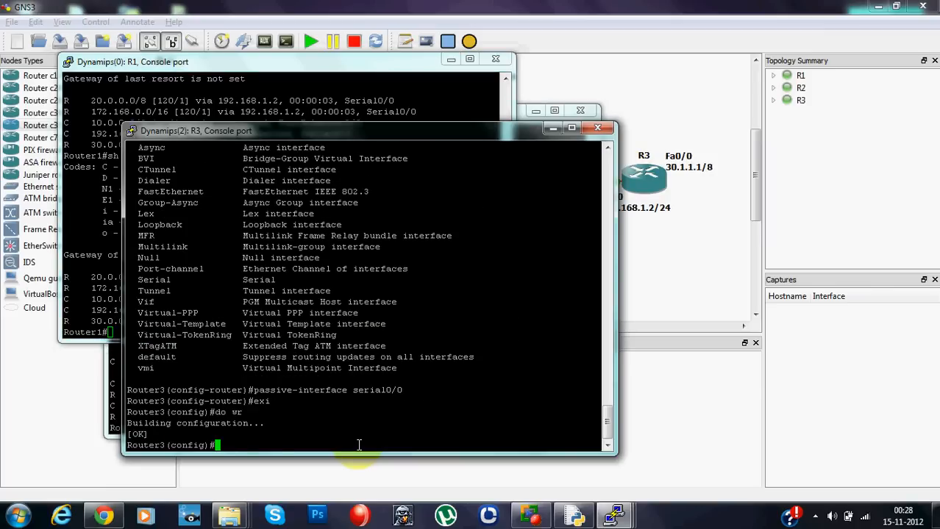
type("exit")
key("Return")
type("d")
type("e")
key("Tab")
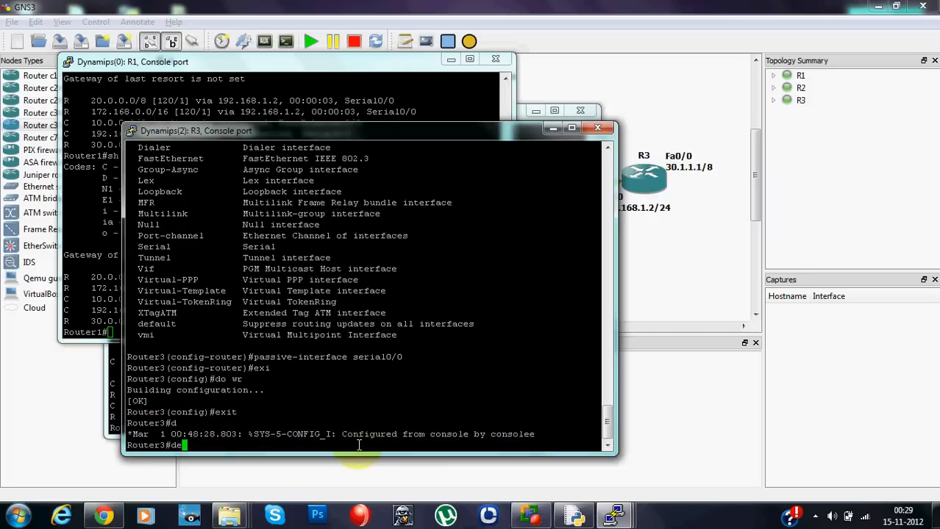
type("b")
key("Tab")
type("ip rip")
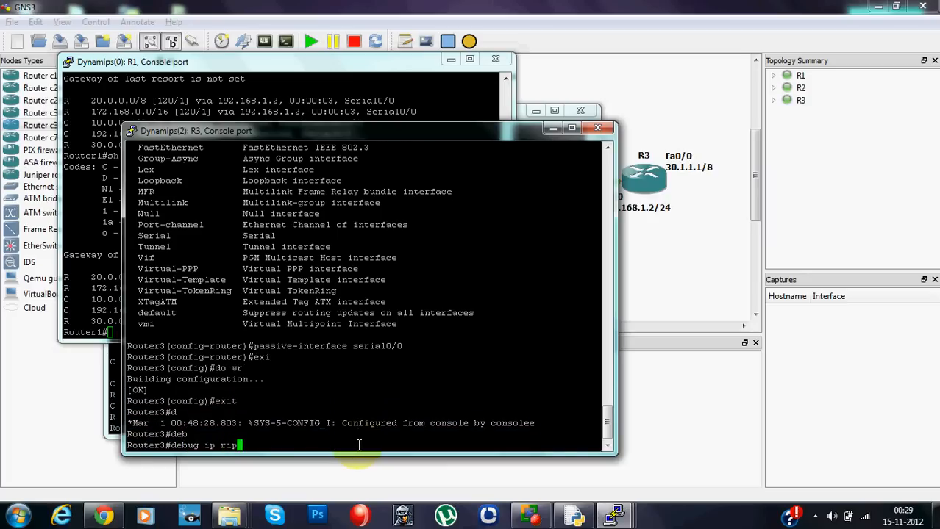
key("Return")
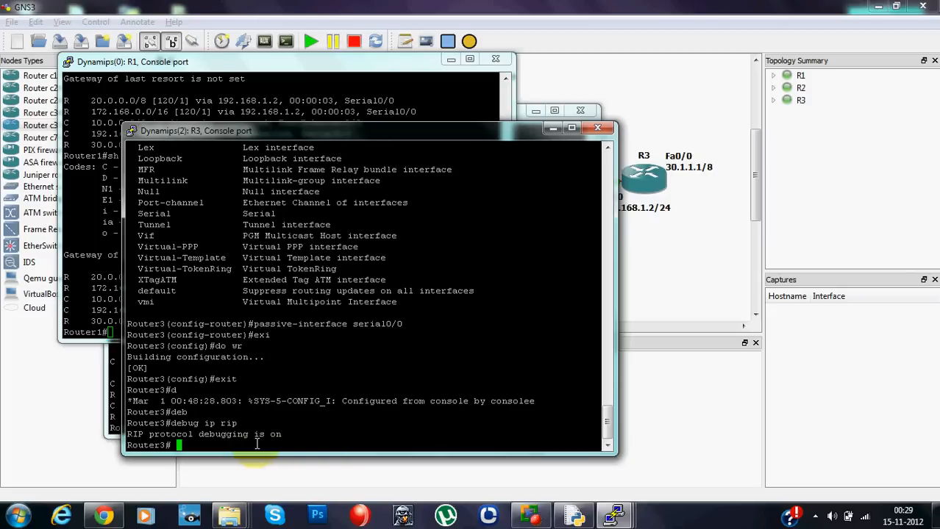
- Watch R3's RIP debug output and highlight the update received from 172.168.1.1 on Serial0/0
key("Return")
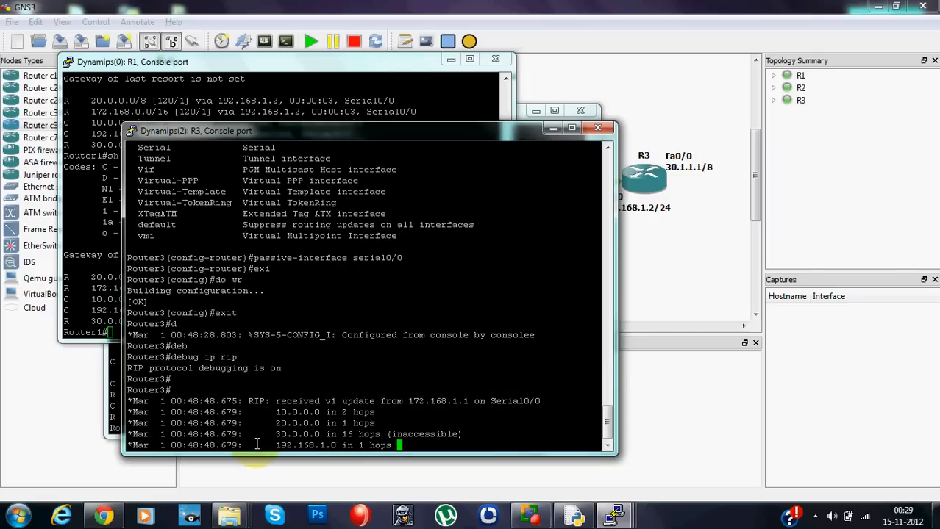
key("Return")
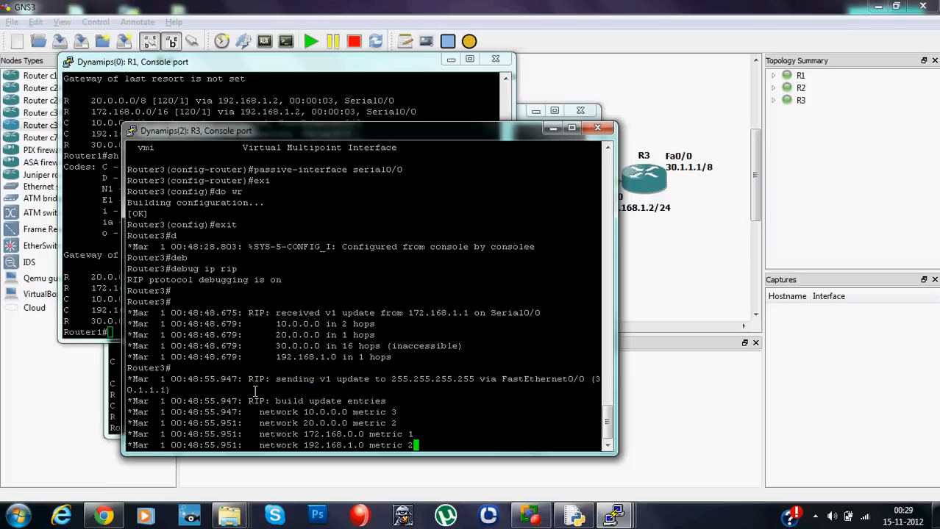
left_click_drag(250, 313, 536, 313)
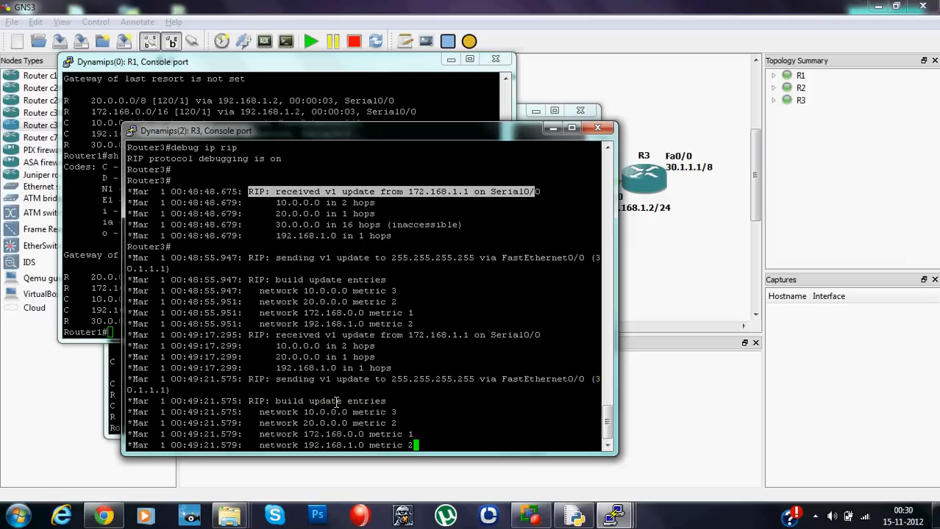
- Turn off all debugging on R3 with "u all"
key("Return")
type("uter3#u")
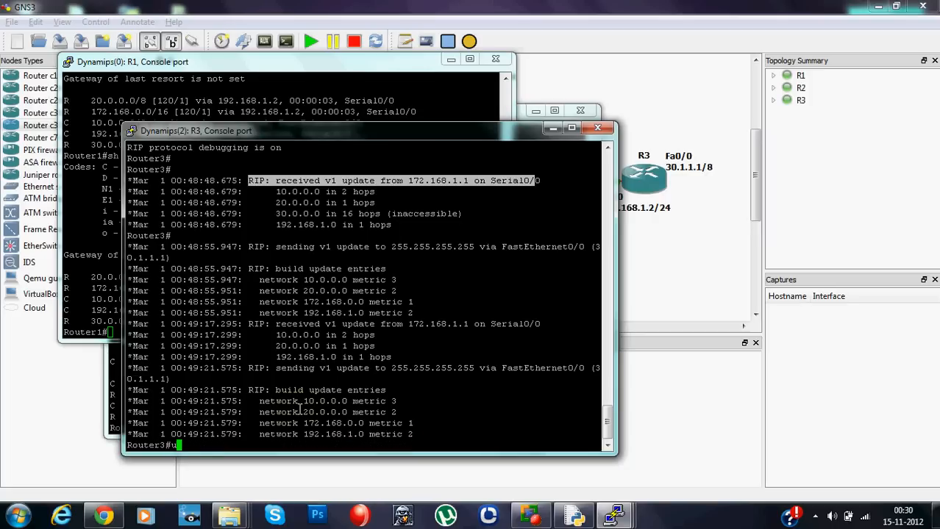
type(" all")
key("Return")
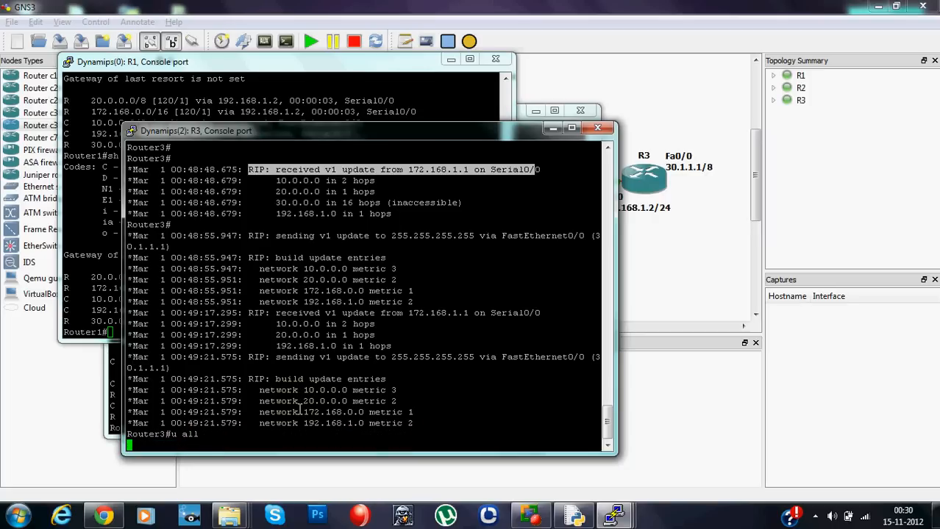
- Display R1's routing table with "sh ip route" and compare it with the 30.0.0.0/8 entry in the previous output
left_click(108, 276)
type("sh ip ro")
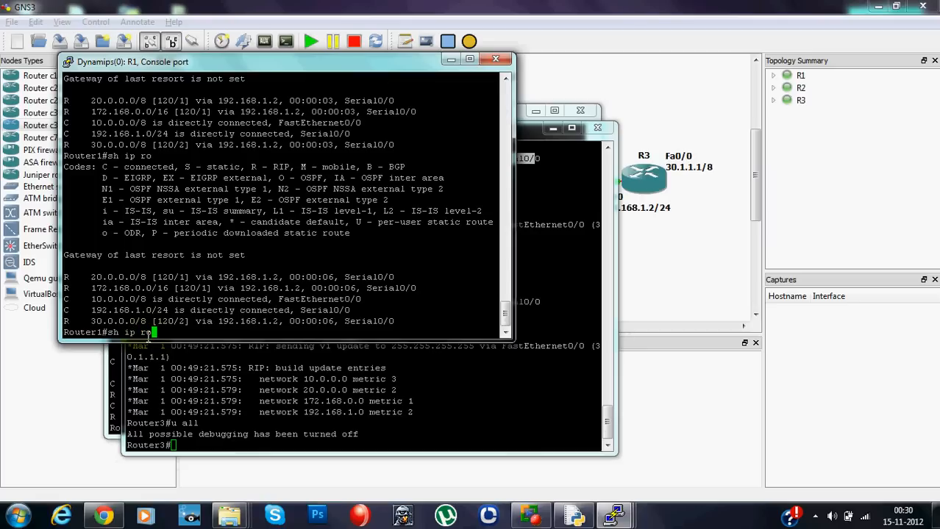
type("ute")
key("Return")
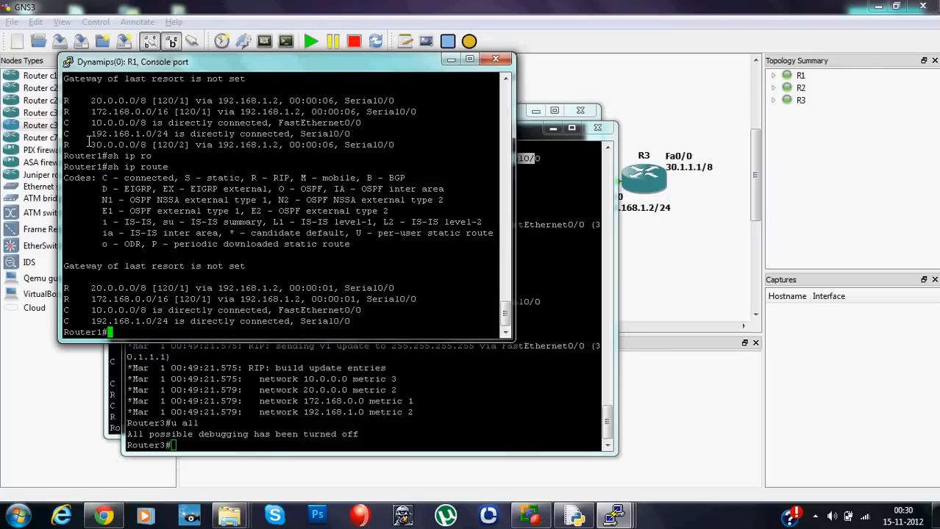
left_click_drag(91, 145, 141, 145)
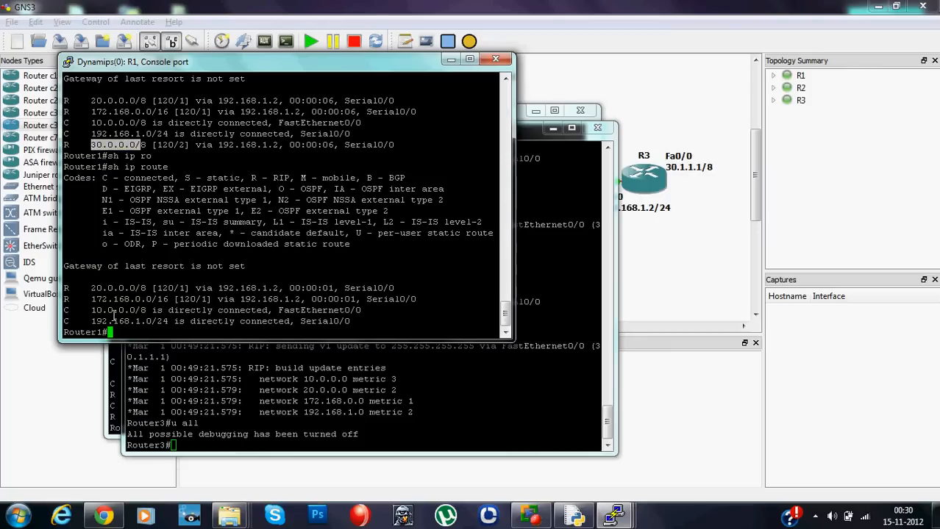
left_click(127, 332)
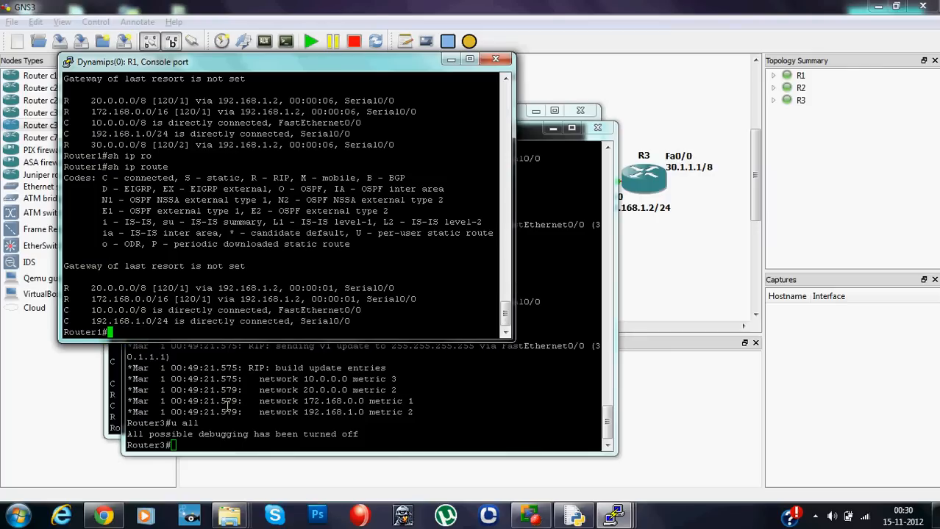
- Display R2's routing table with "sh ip route" and examine the routes it lists
left_click(256, 440)
left_click(117, 397)
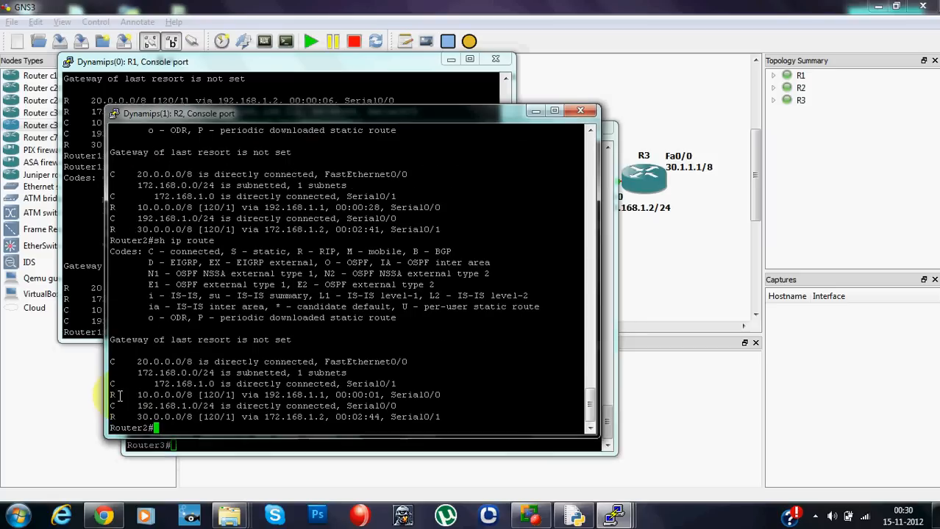
type("sh ip ro")
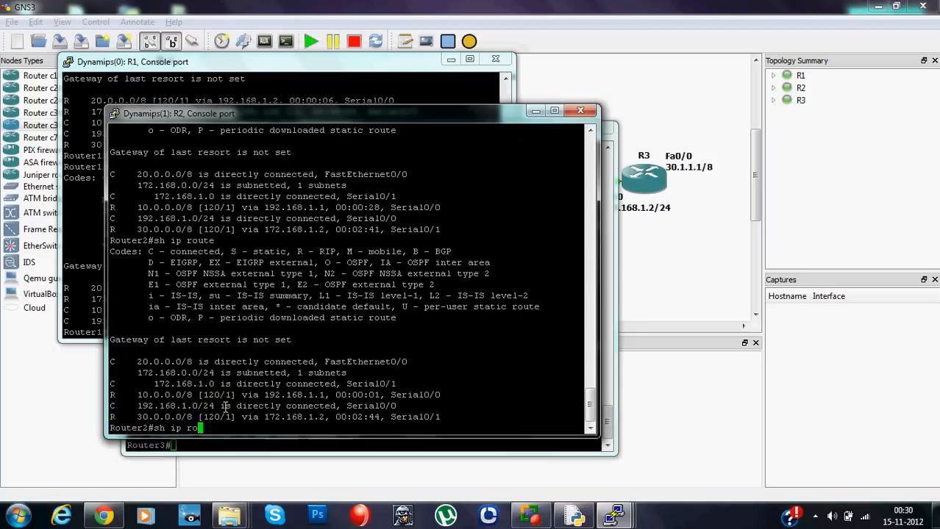
key("Tab")
key("Return")
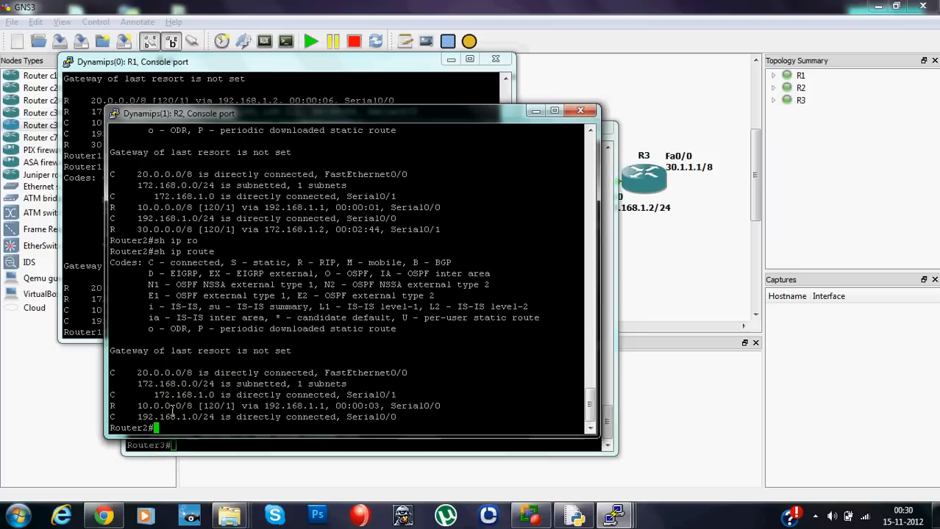
left_click_drag(172, 410, 208, 418)
left_click(398, 333)
- Review R3's RIP debug output again, followed by the routing tables in the R2 and R1 consoles
left_click(341, 444)
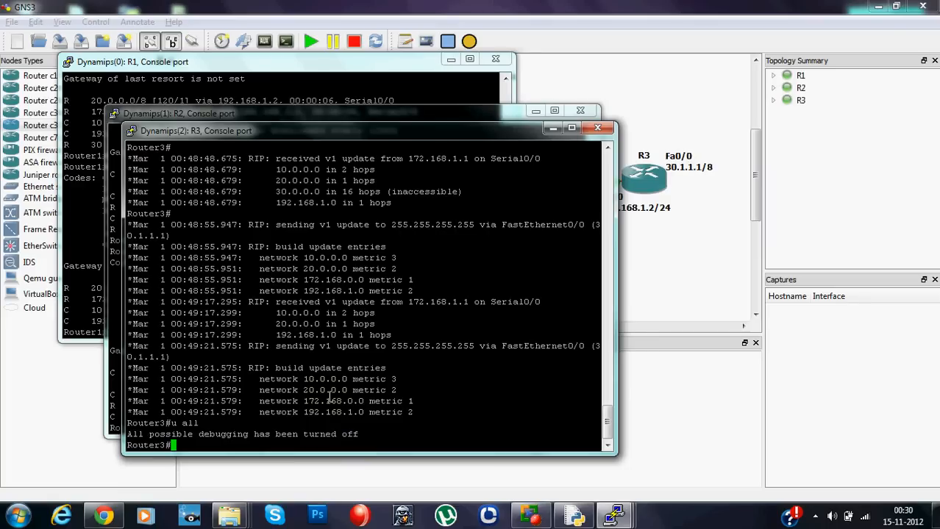
left_click(300, 110)
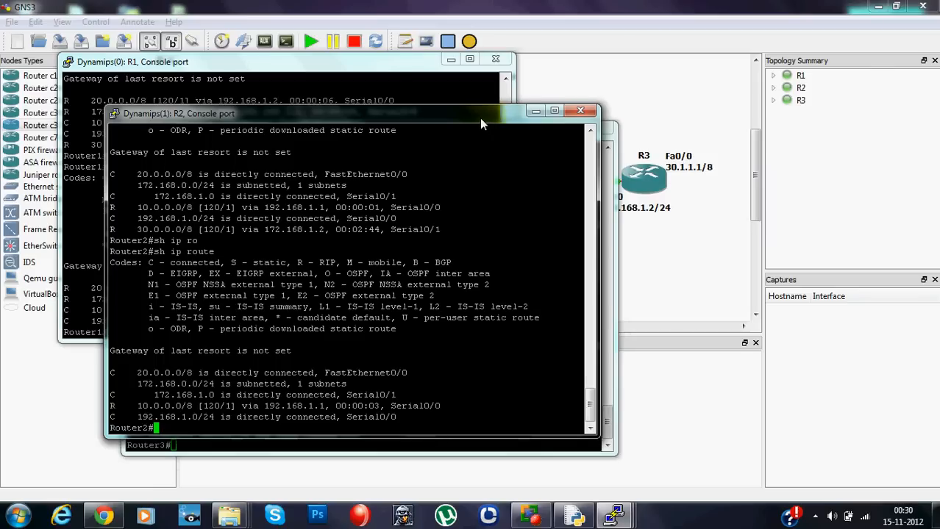
left_click(389, 62)
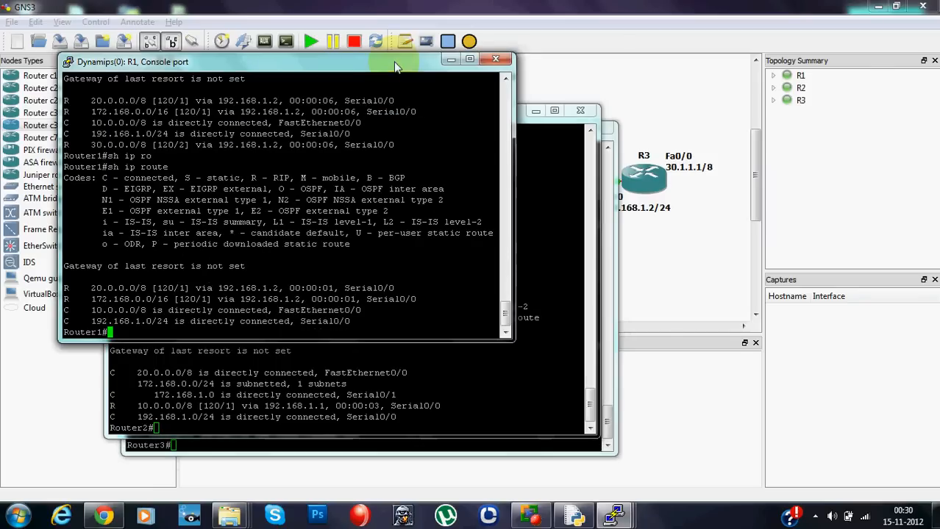
- Close the R1, R2 and R3 console sessions, confirming each exit, to return to the topology
left_click(495, 60)
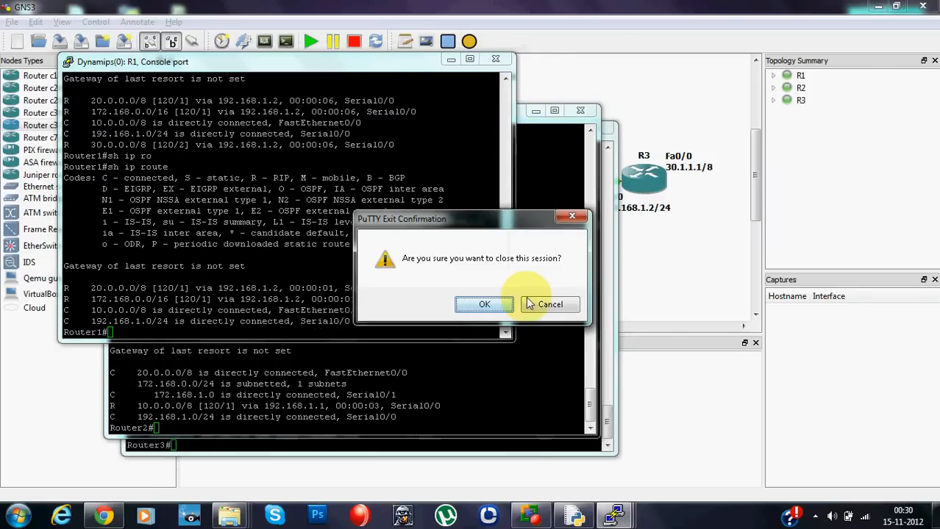
left_click(548, 304)
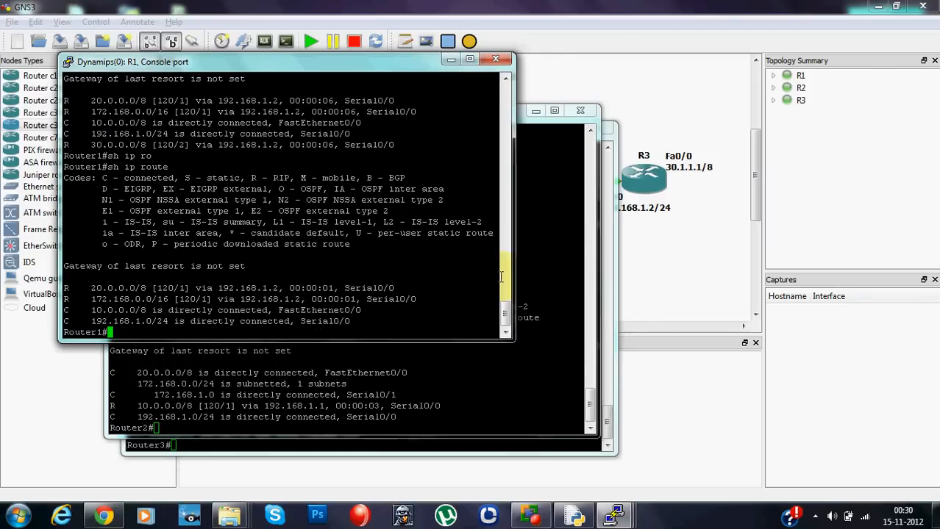
left_click(501, 62)
left_click(480, 305)
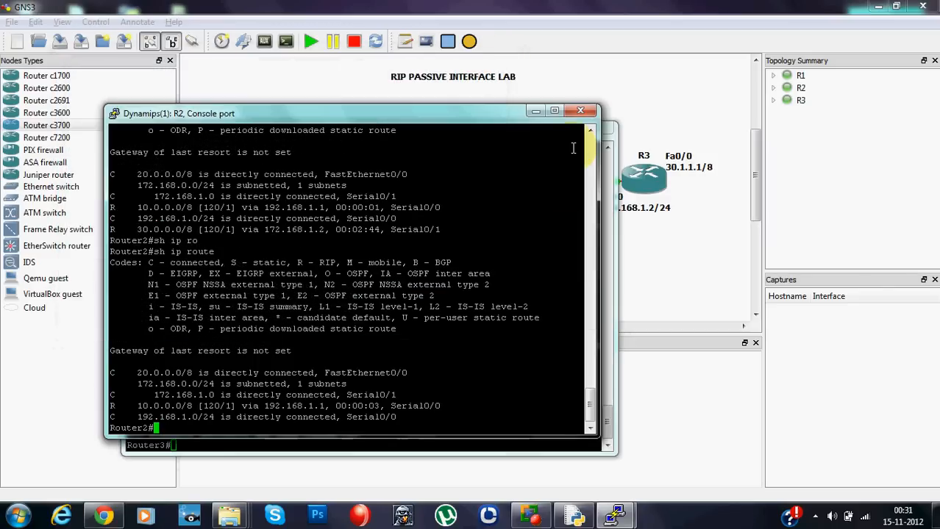
left_click(580, 110)
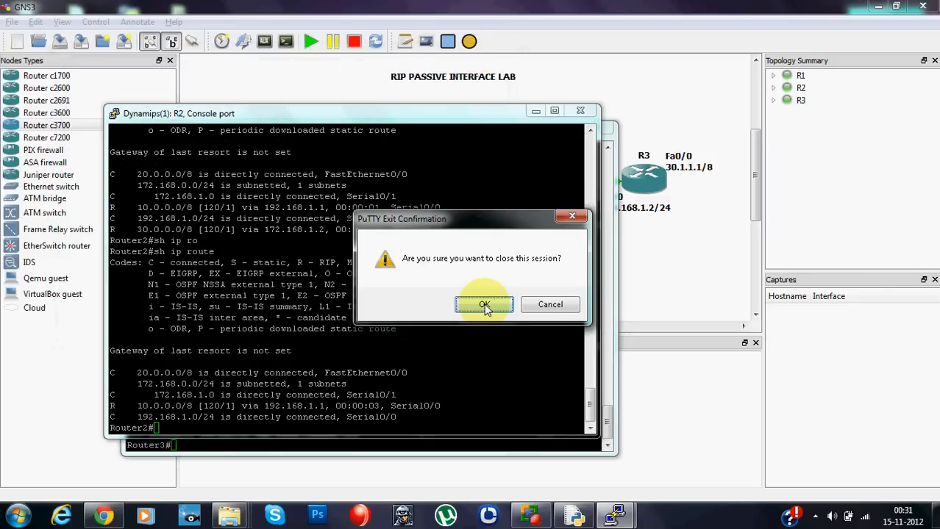
left_click(484, 304)
left_click(597, 127)
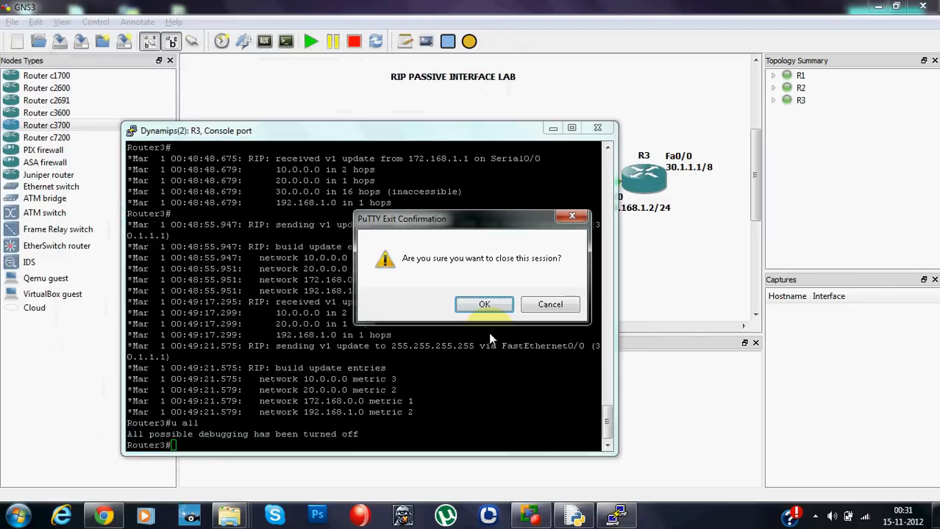
left_click(486, 304)
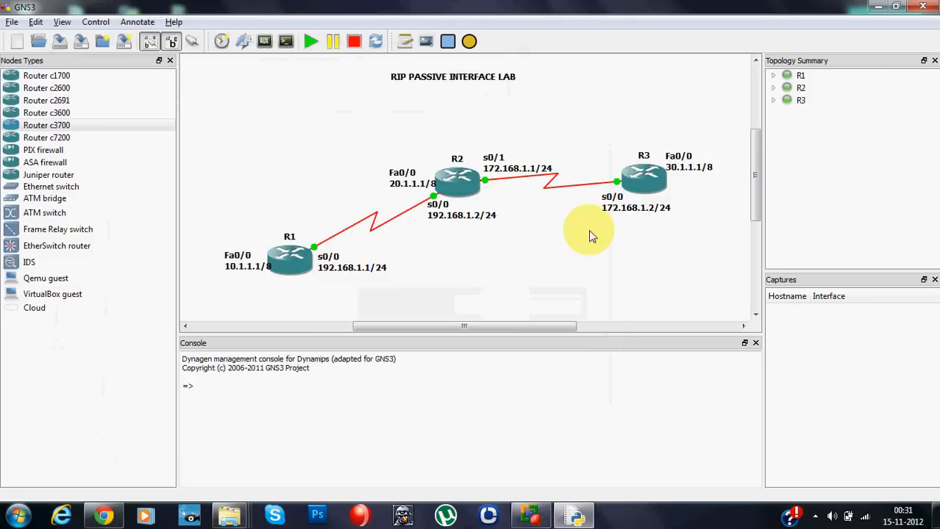